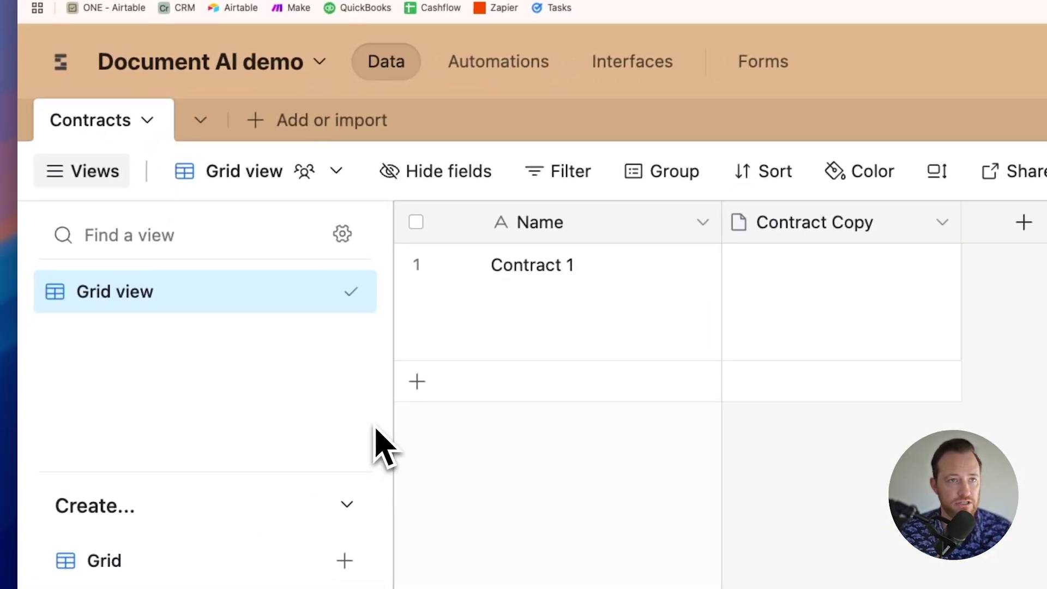
# Step: Collapse the views sidebar, widen the Name column, and bring up the new-field type list
pyautogui.click(112, 180)
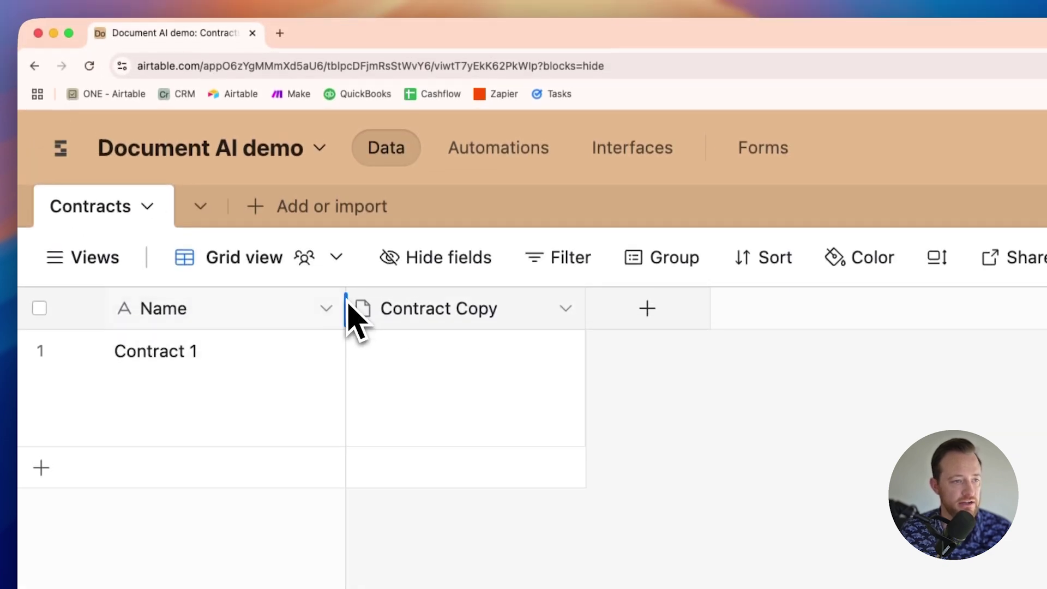
pyautogui.moveTo(349, 300); pyautogui.dragTo(413, 297)
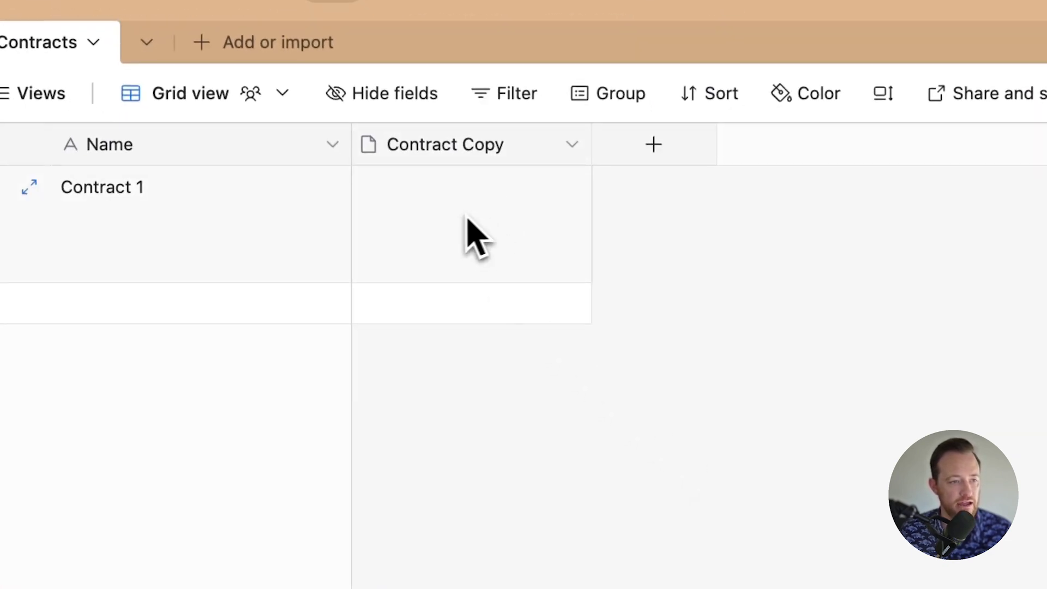
pyautogui.click(473, 235)
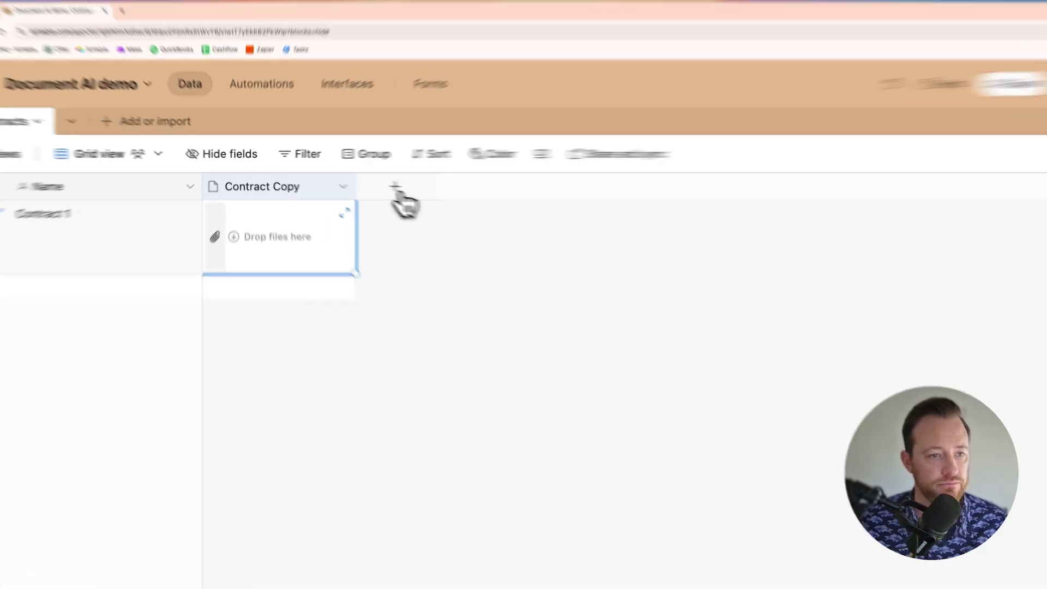
pyautogui.click(395, 188)
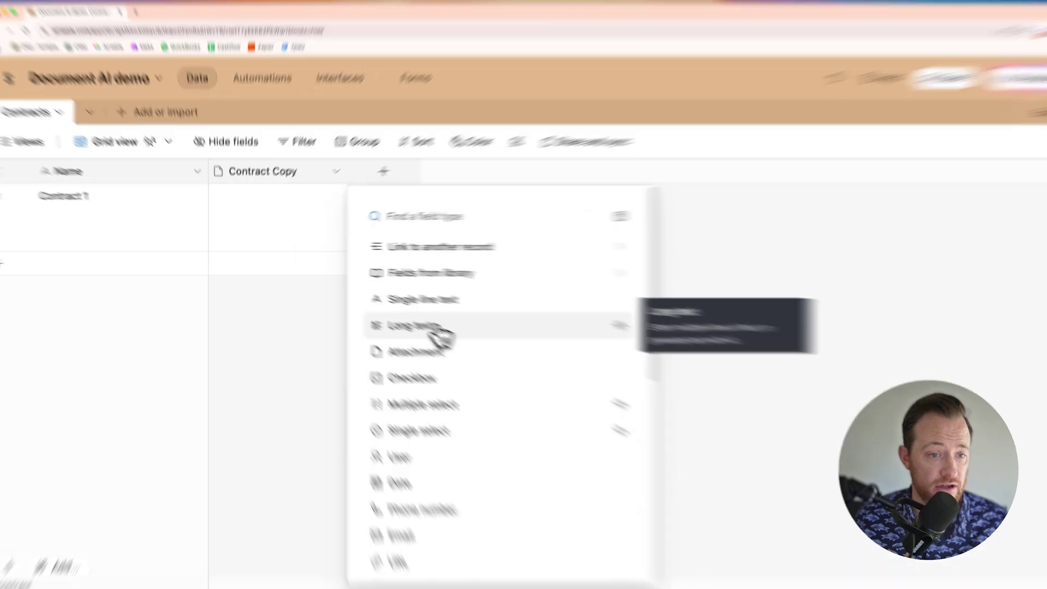
# Step: Make the new field an AI-generated Long text field named Risks
pyautogui.click(409, 316)
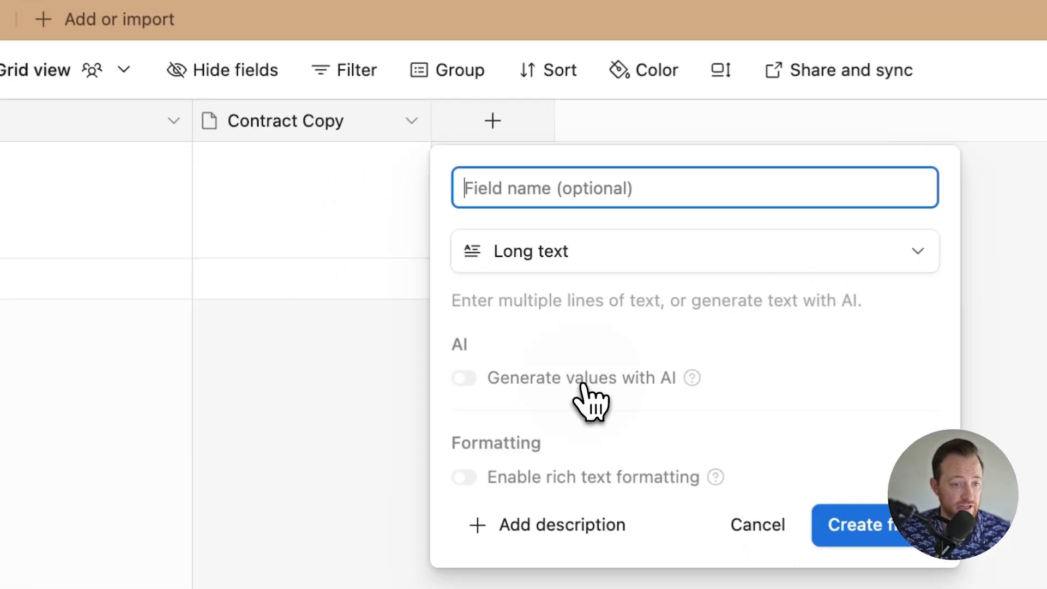
pyautogui.click(466, 379)
pyautogui.click(501, 192)
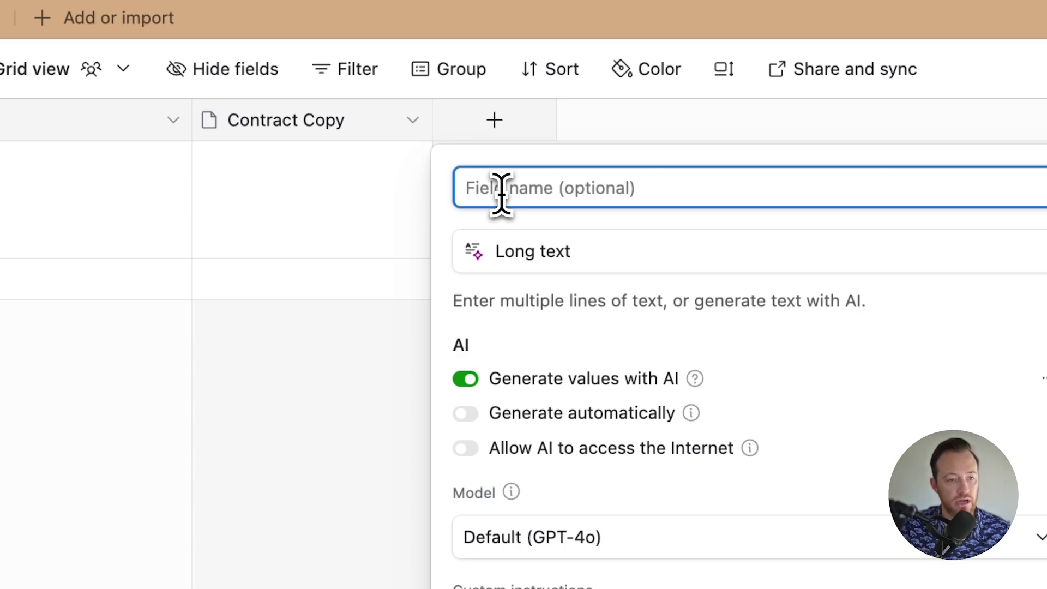
pyautogui.write('Risks')
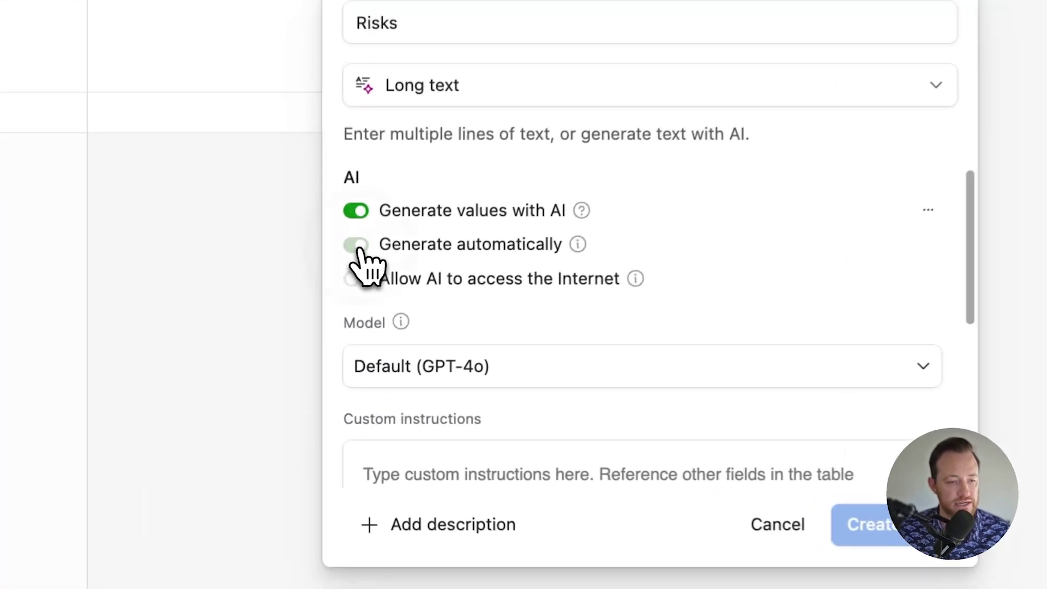
# Step: Turn on automatic generation and begin the Risks custom instructions
pyautogui.click(348, 327)
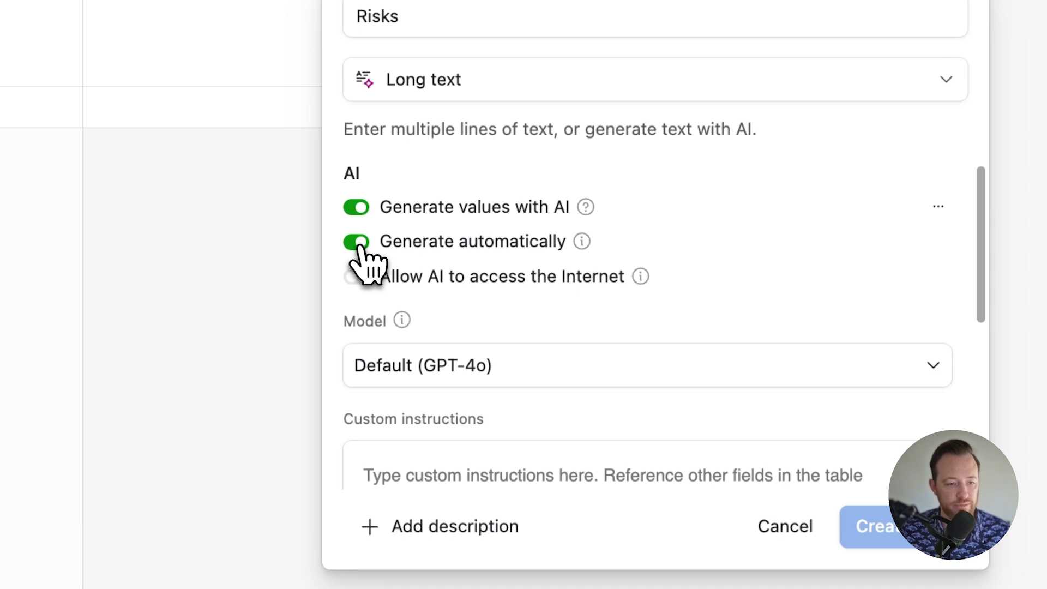
pyautogui.scroll(-1, 507, 371)
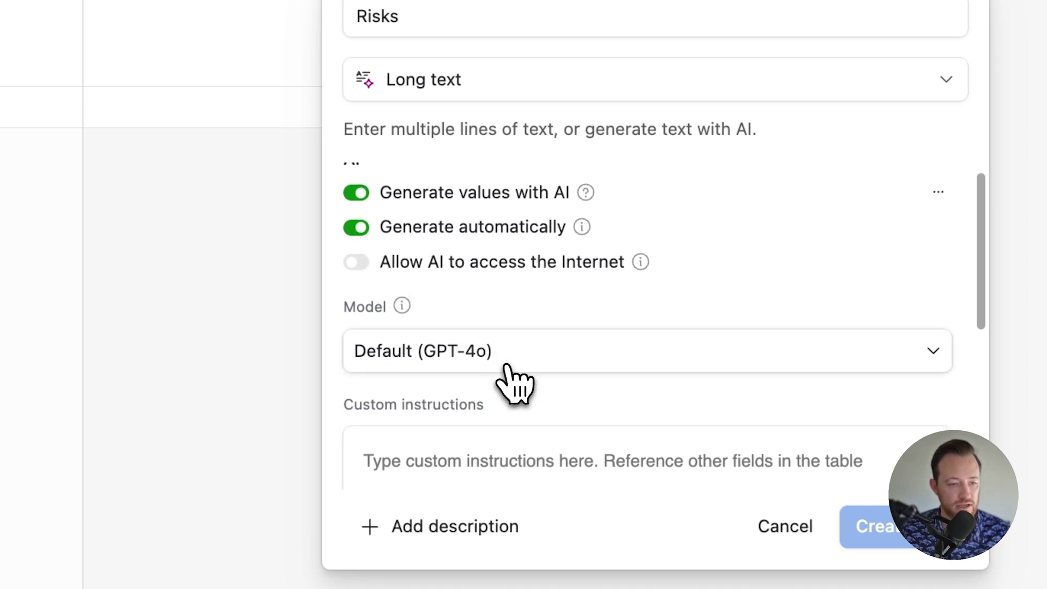
pyautogui.scroll(-5, 515, 382)
pyautogui.click(689, 356)
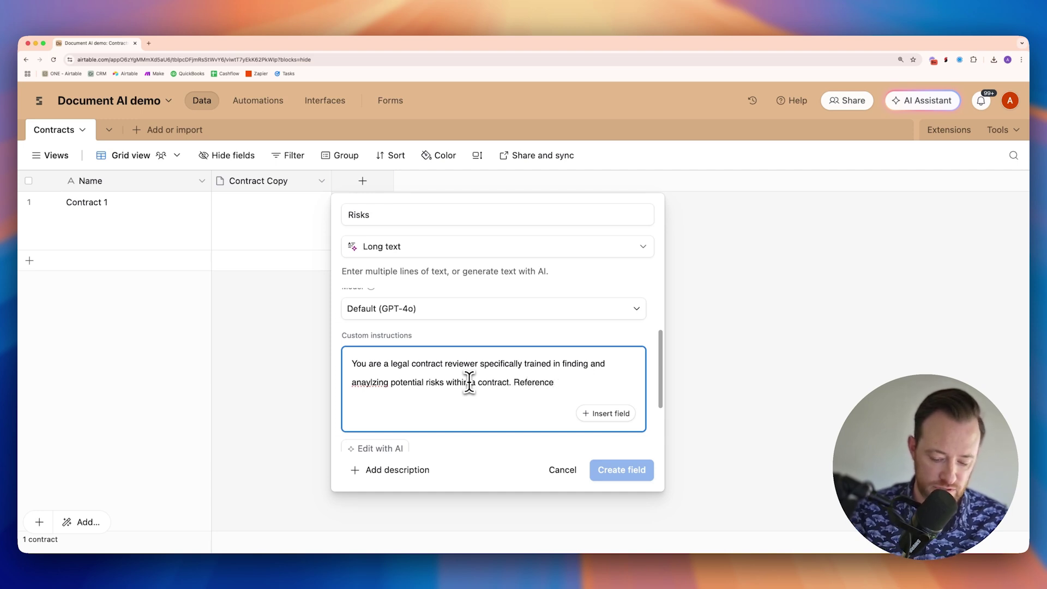
# Step: Write the risk-review prompt for the top 3 concerns, referencing the Contract Copy field
pyautogui.write('{')
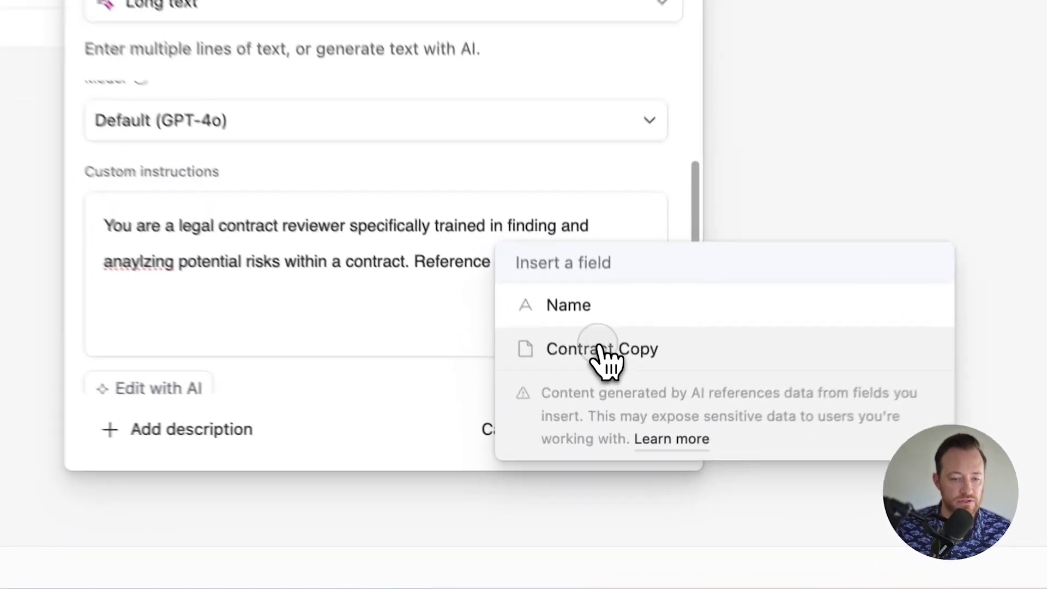
pyautogui.click(608, 428)
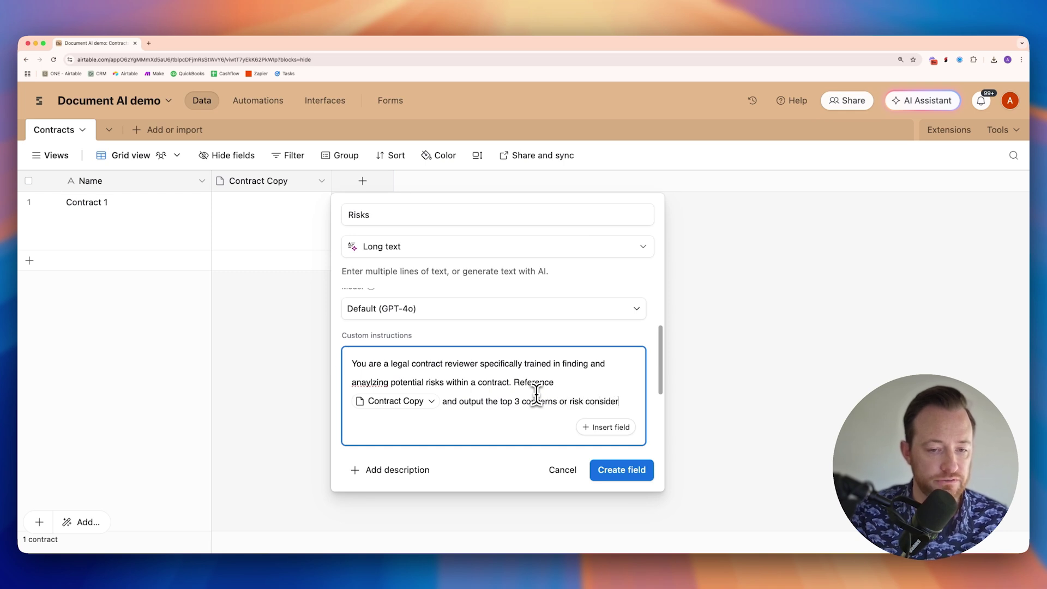
pyautogui.write('ations.')
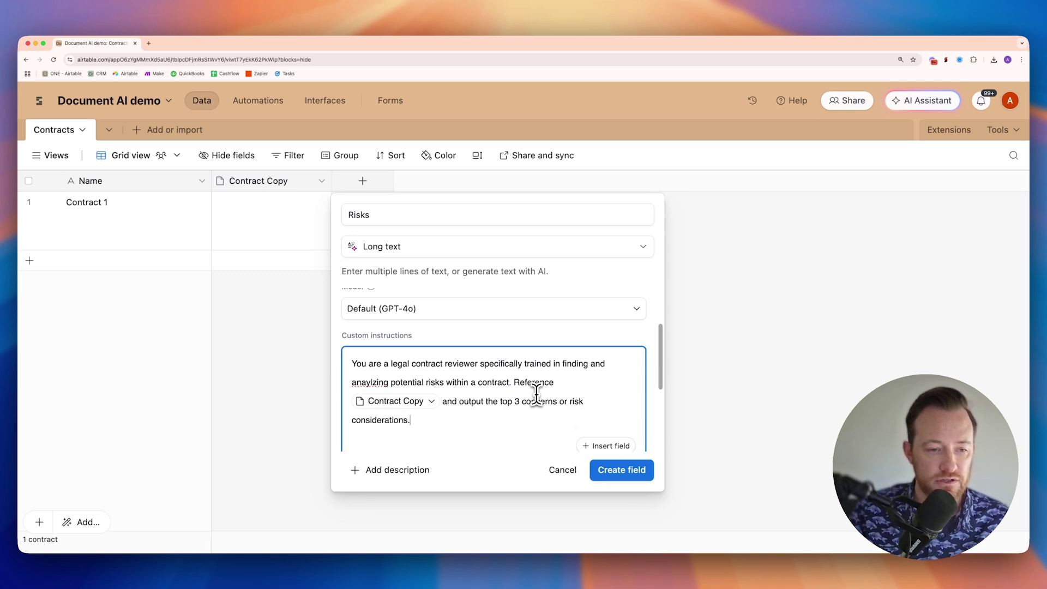
# Step: Correct 'anaylzing' to 'analyzing' and create the Risks field
pyautogui.doubleClick(375, 381)
pyautogui.rightClick(382, 383)
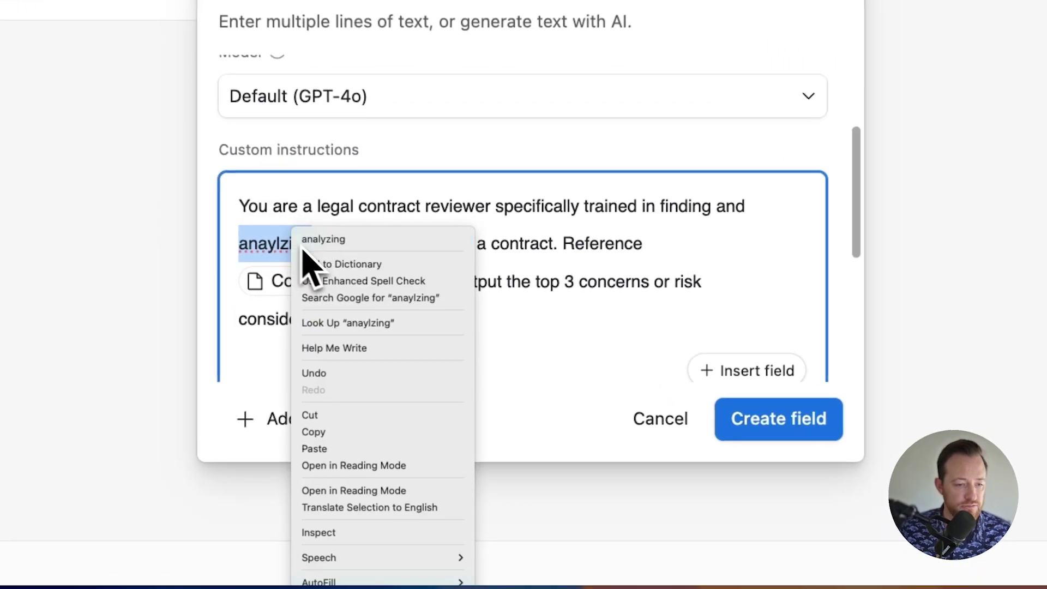
pyautogui.click(393, 380)
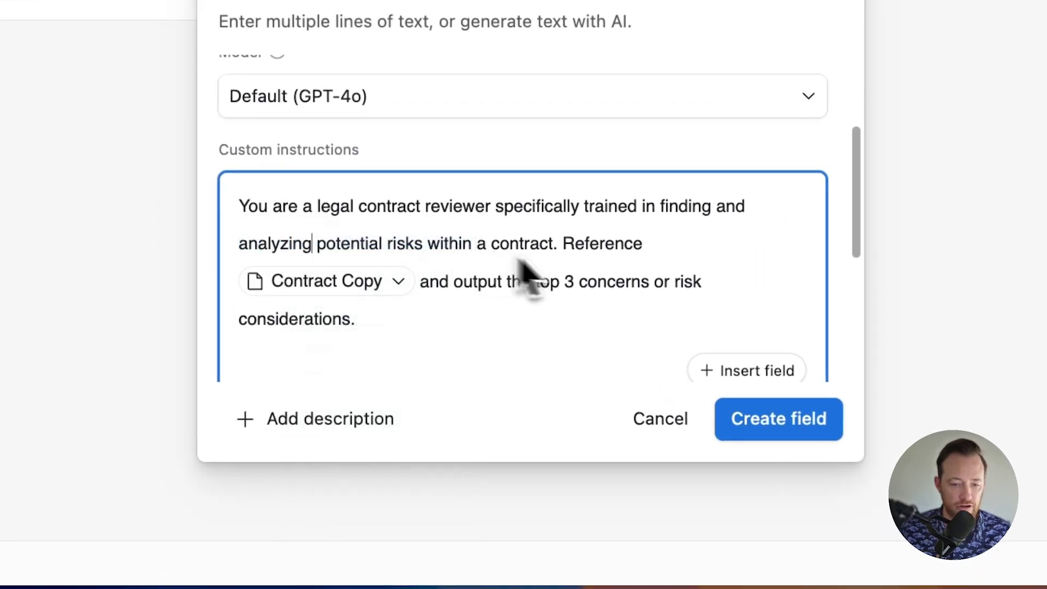
pyautogui.click(534, 421)
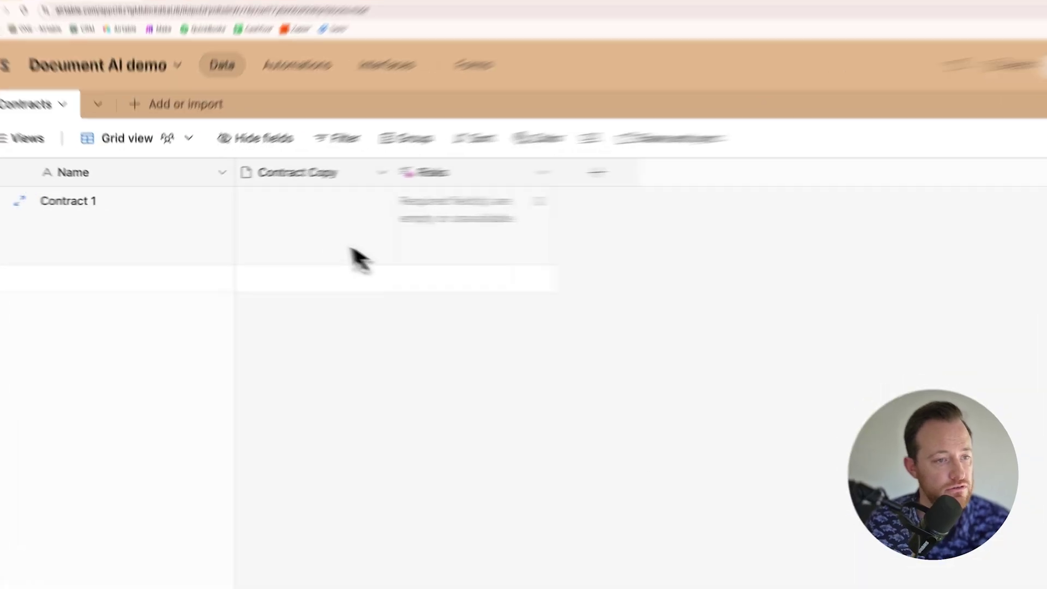
# Step: Upload ExampleContract (2).pdf to Contract 1's Contract Copy, then widen the Risks column
pyautogui.click(600, 333)
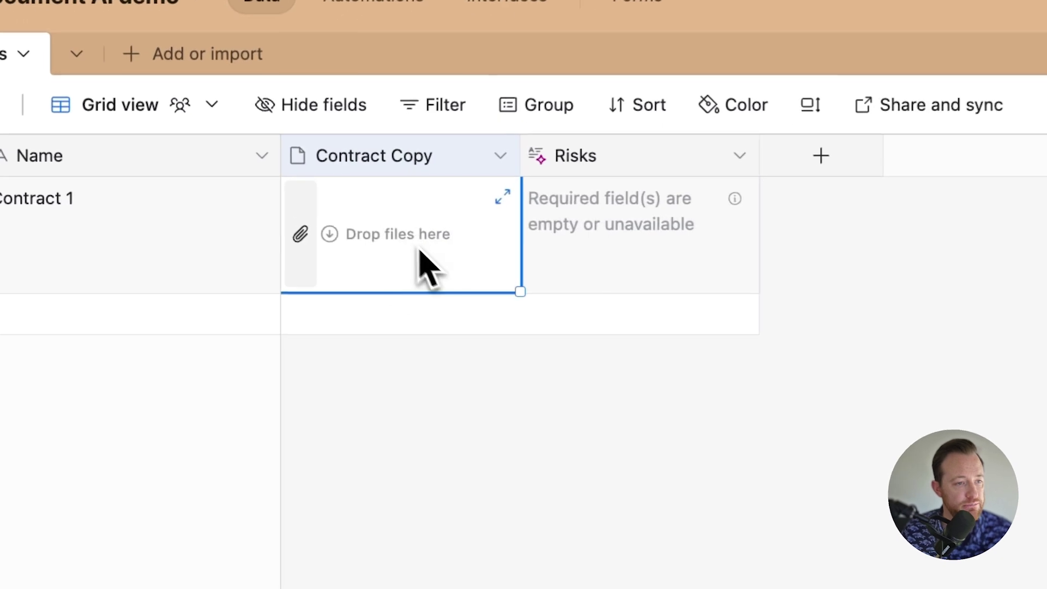
pyautogui.click(308, 234)
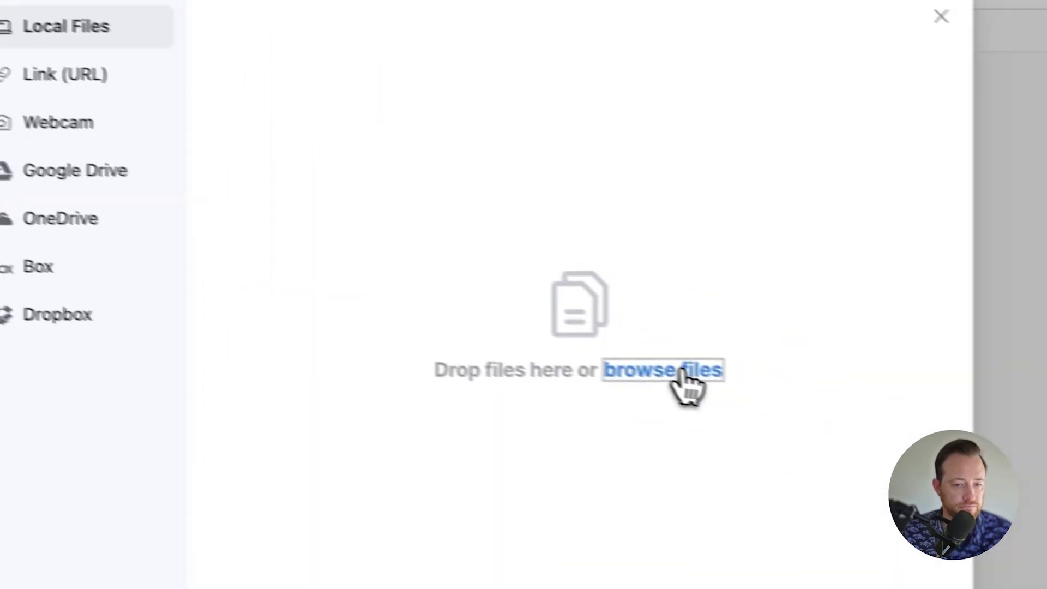
pyautogui.click(663, 365)
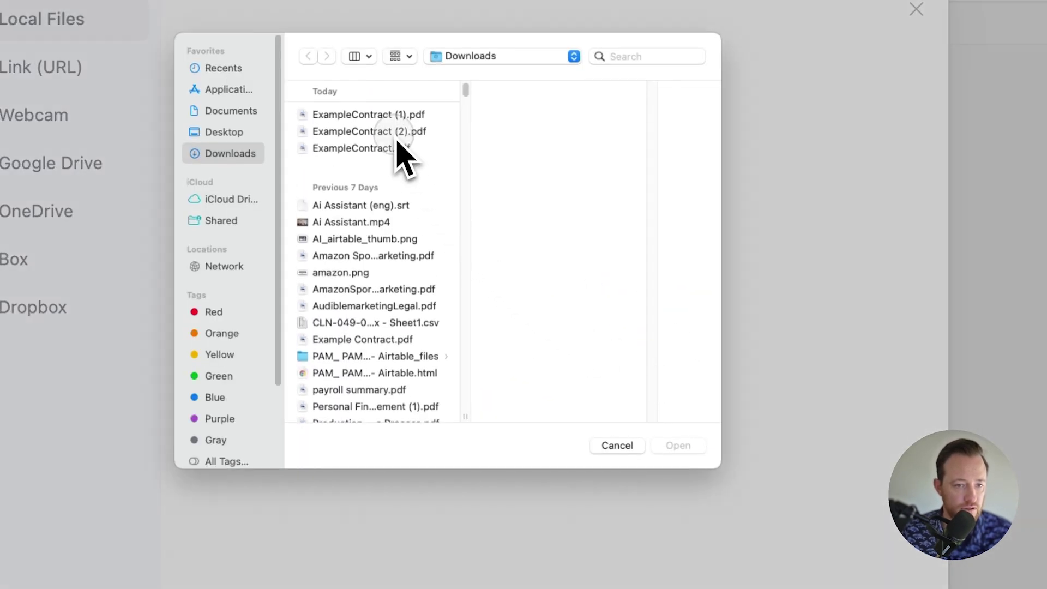
pyautogui.click(382, 131)
pyautogui.click(679, 447)
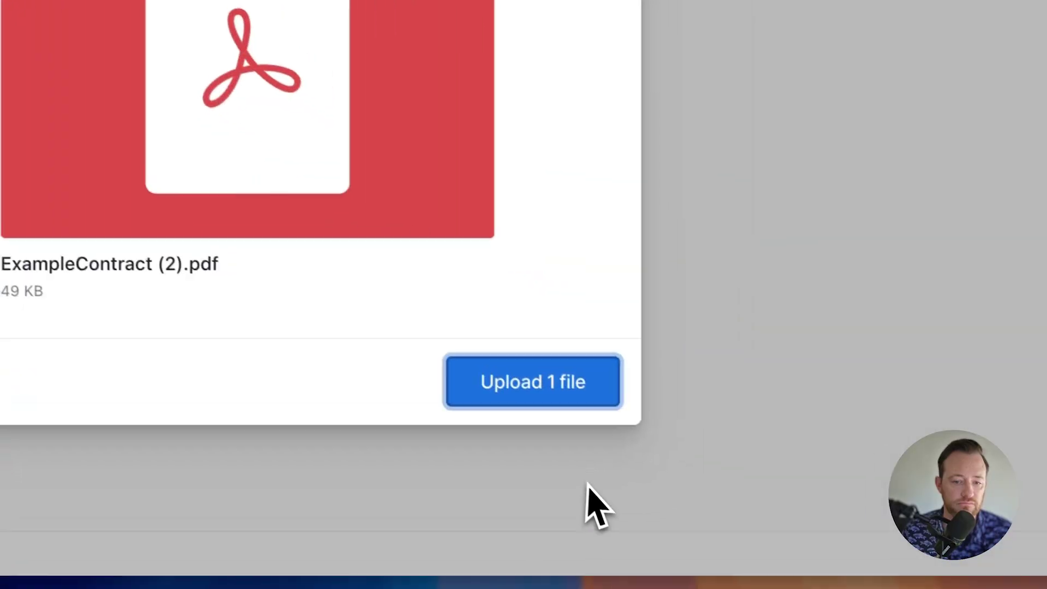
pyautogui.click(525, 376)
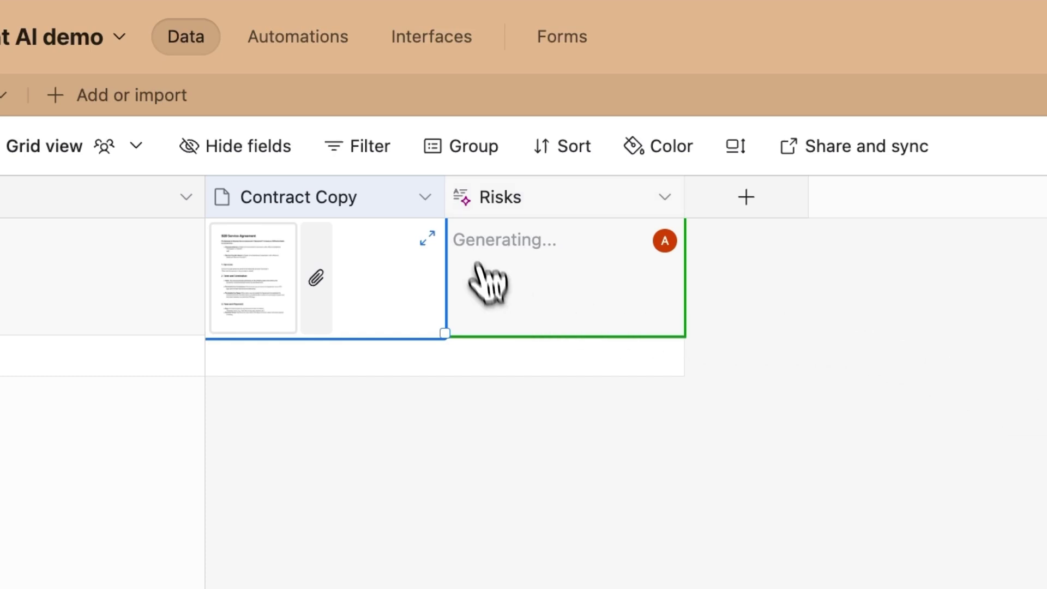
pyautogui.moveTo(683, 206); pyautogui.dragTo(945, 262)
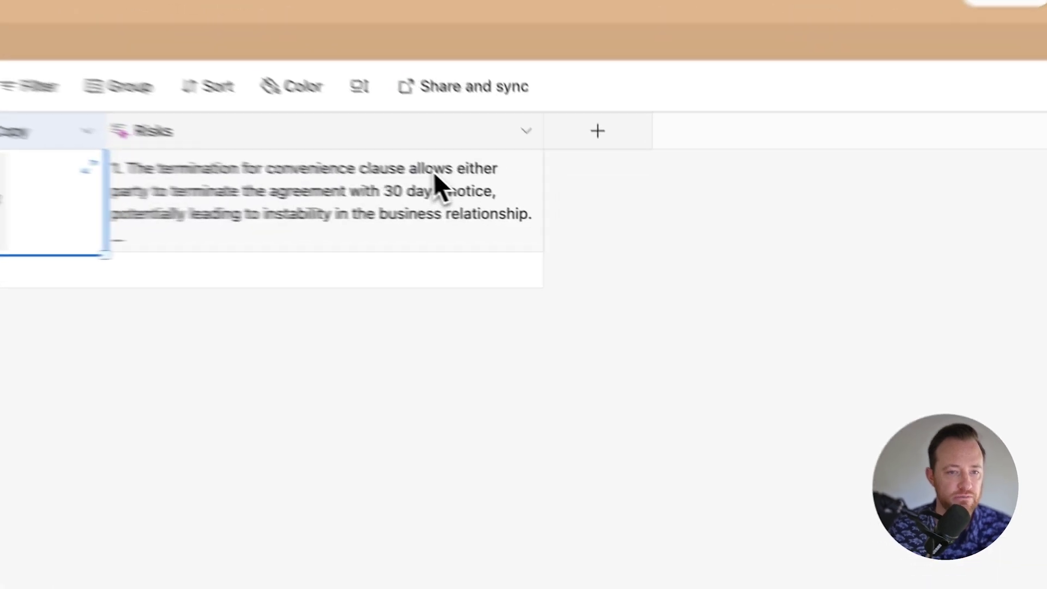
pyautogui.click(524, 207)
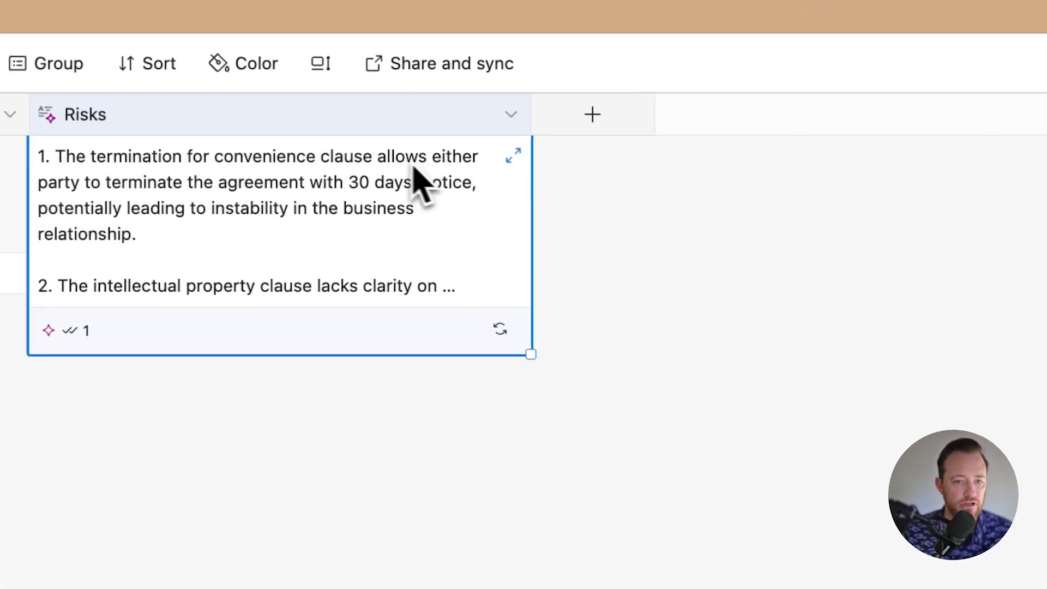
pyautogui.click(513, 157)
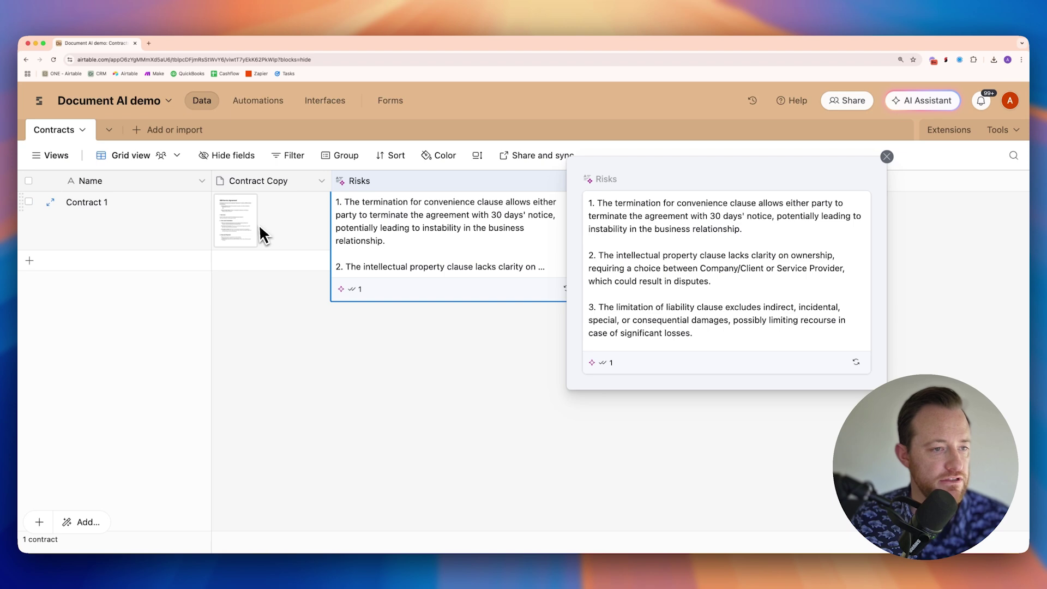
# Step: Close the expanded Risks text and read through a preview of the attached contract PDF
pyautogui.click(241, 227)
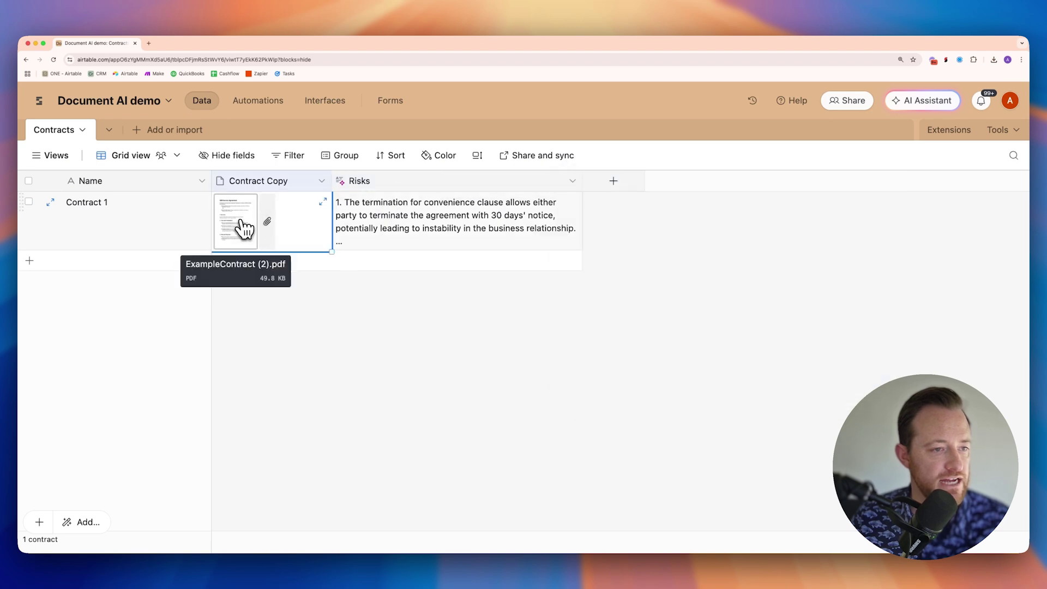
pyautogui.click(245, 229)
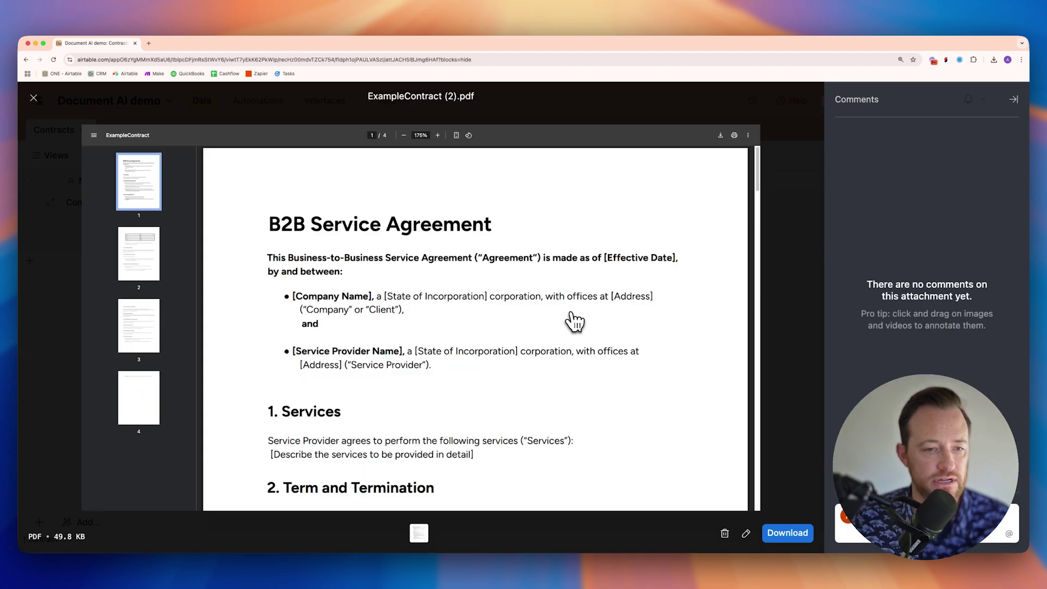
pyautogui.scroll(-5, 581, 330)
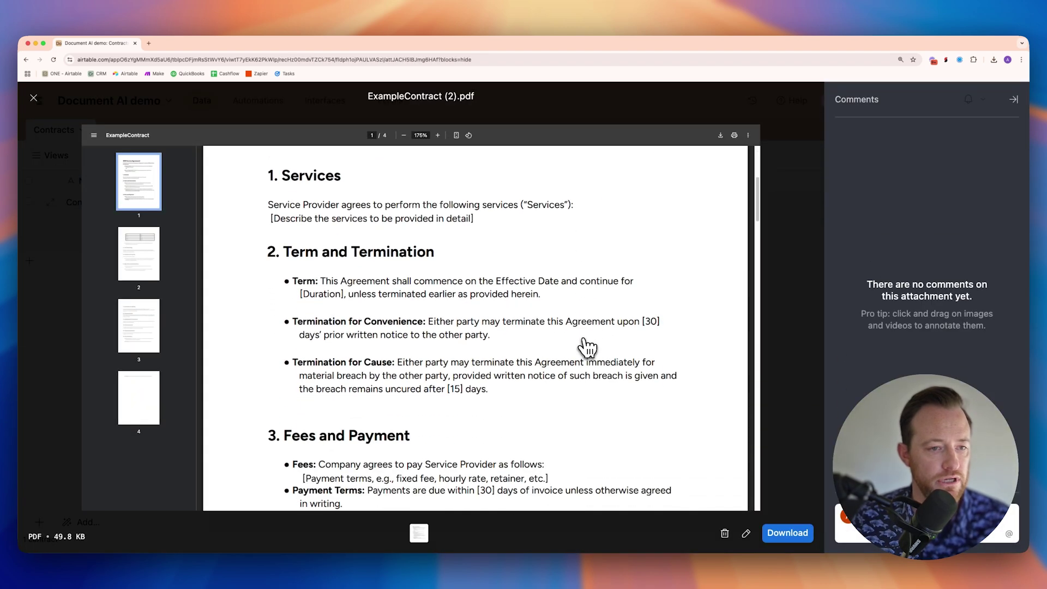
pyautogui.scroll(-2, 587, 348)
pyautogui.scroll(-15, 587, 348)
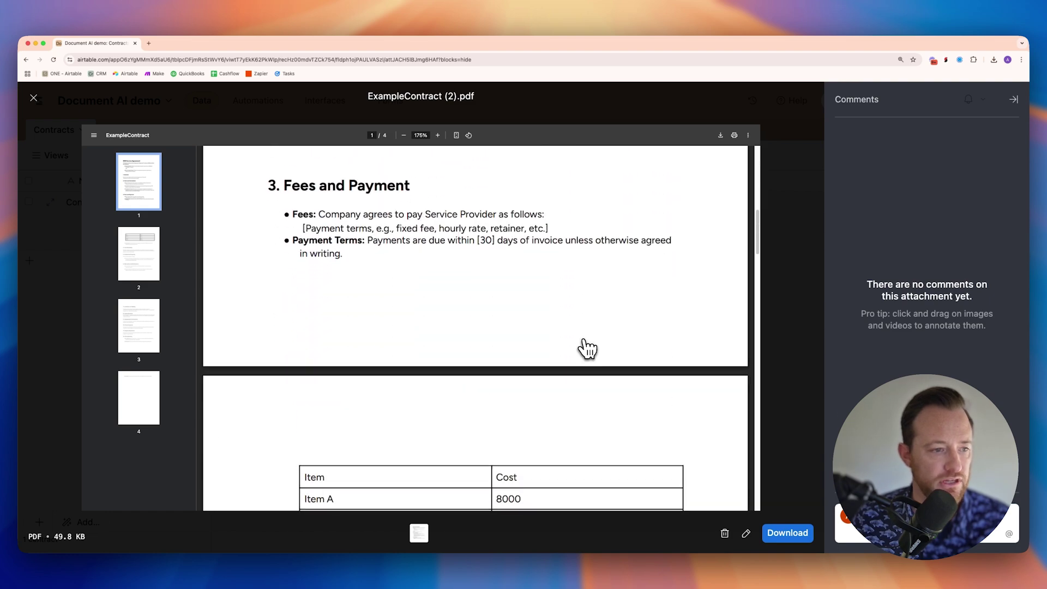
pyautogui.scroll(-10, 587, 348)
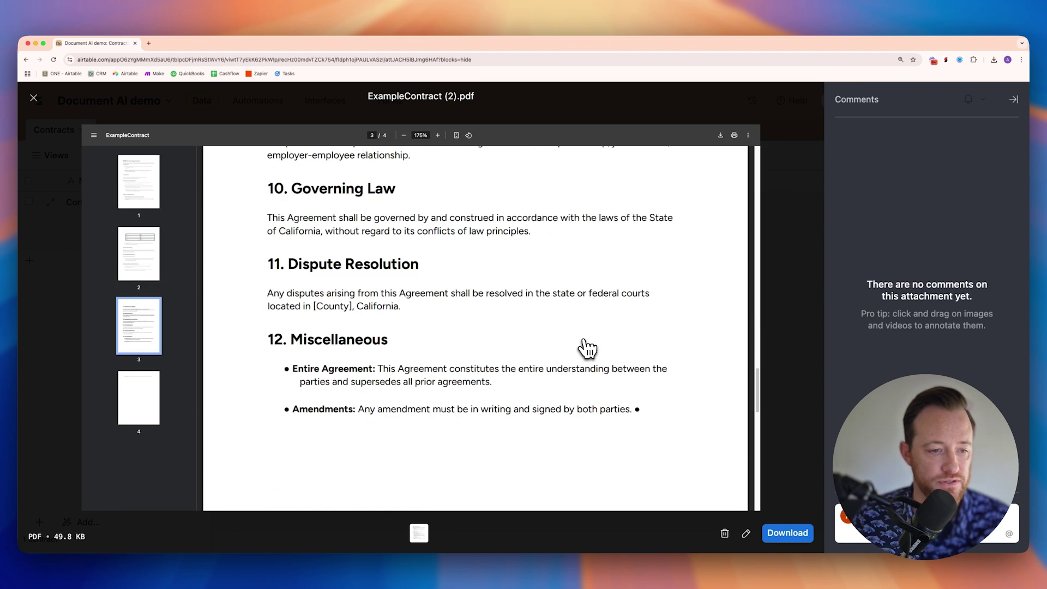
pyautogui.scroll(5, 588, 349)
pyautogui.scroll(10, 587, 349)
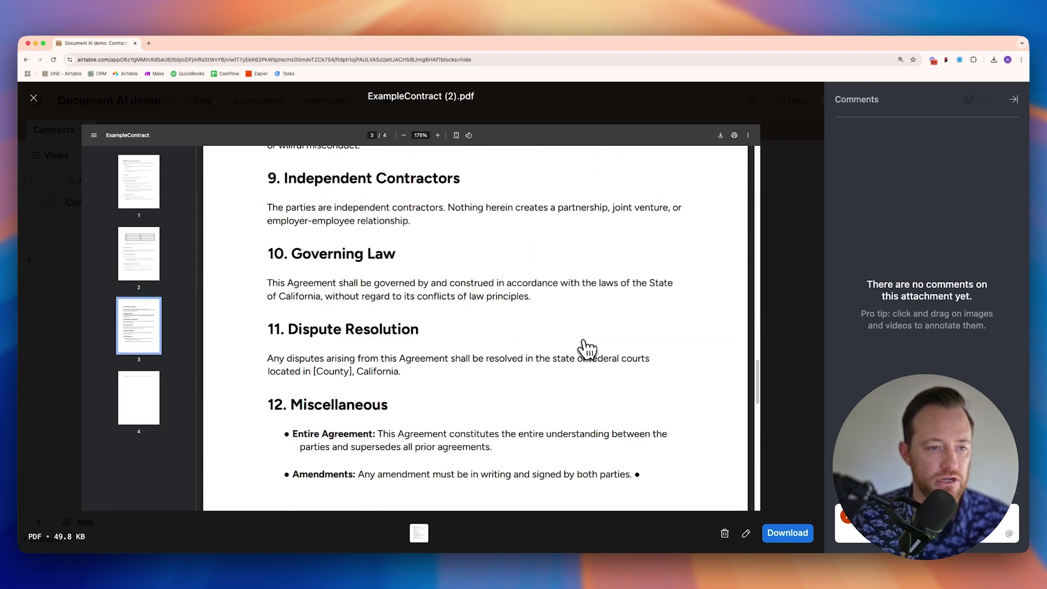
pyautogui.scroll(10, 587, 349)
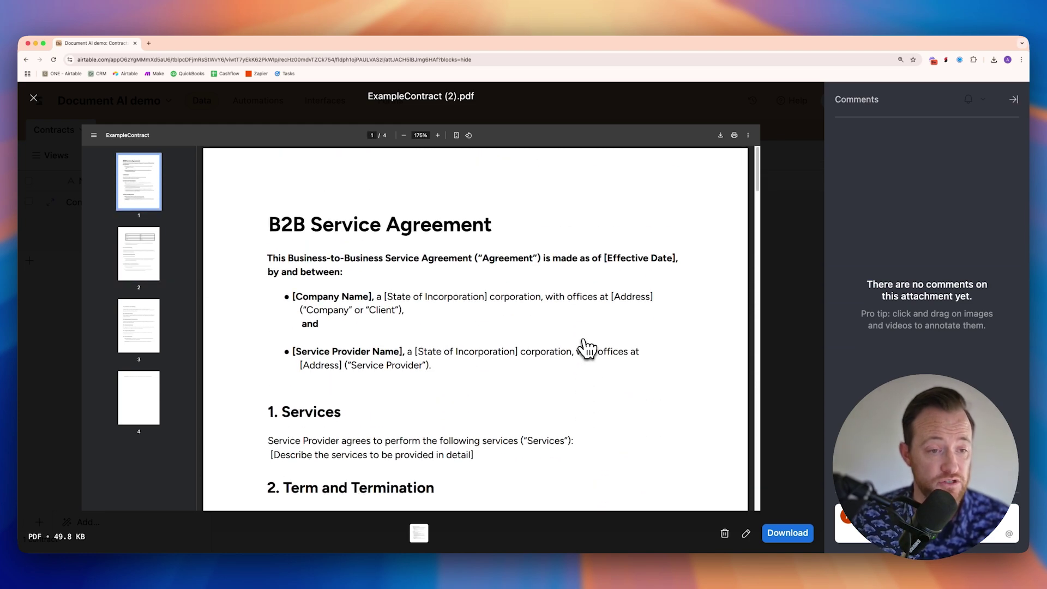
pyautogui.scroll(-4, 523, 382)
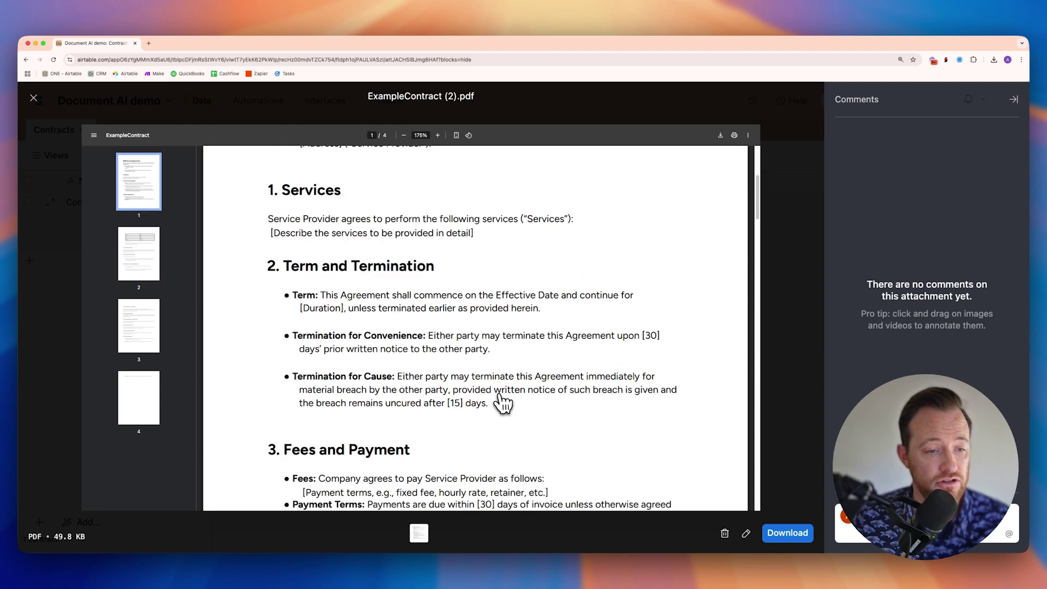
pyautogui.scroll(-3, 493, 389)
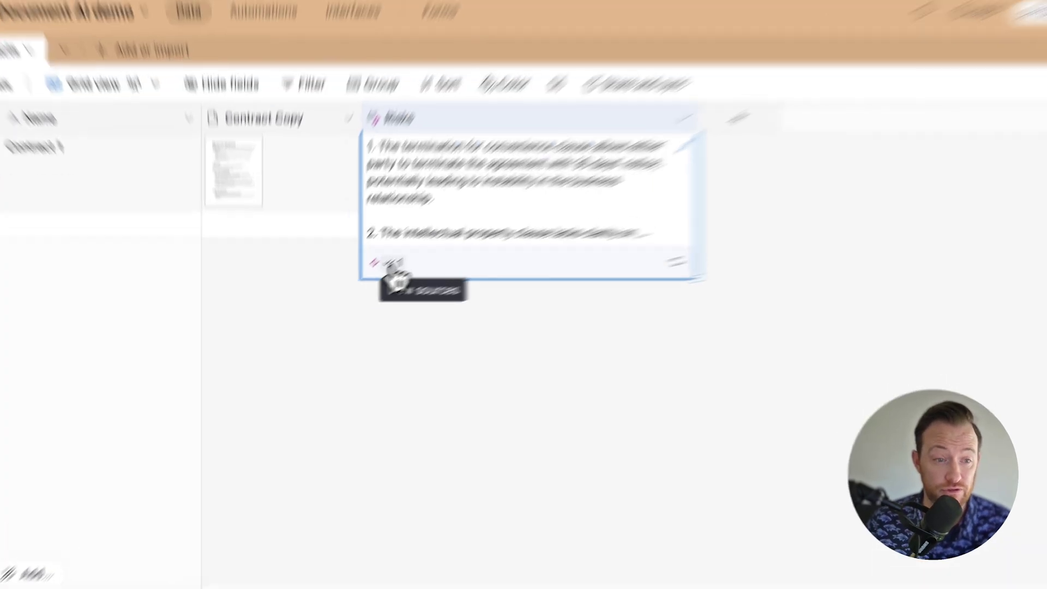
# Step: Show the Risks sources and open ExampleContract (2).pdf at the termination-for-convenience clause
pyautogui.click(353, 292)
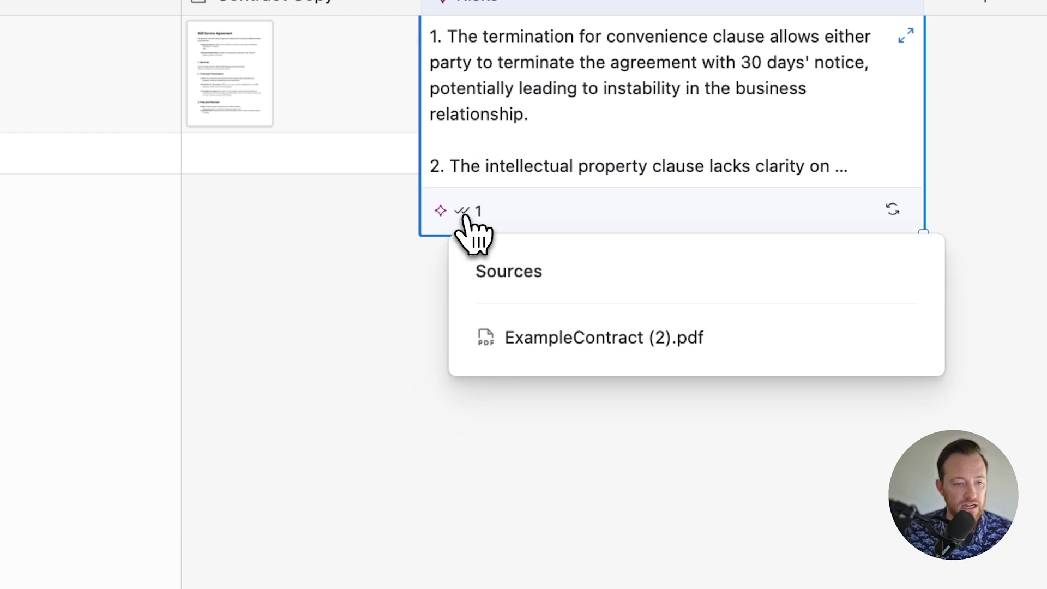
pyautogui.click(589, 349)
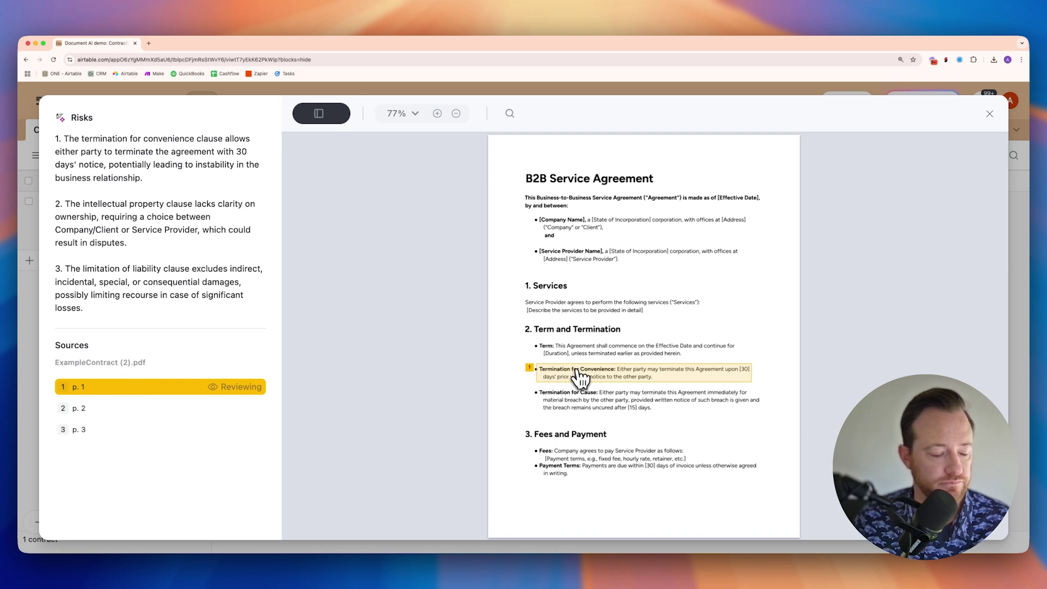
# Step: Jump to the page 2 Intellectual Property source, then close the source review
pyautogui.click(96, 412)
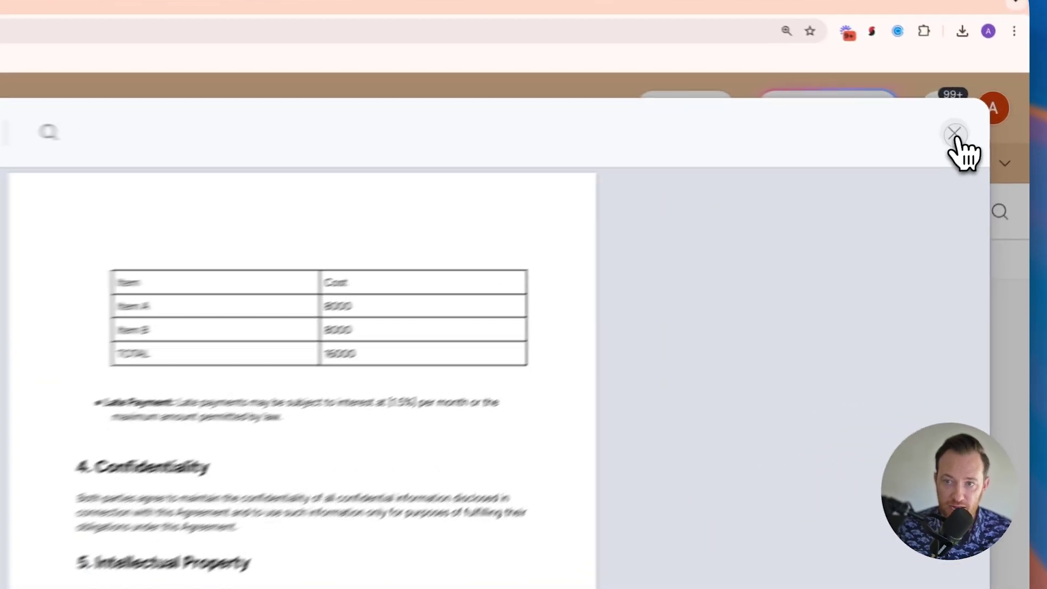
pyautogui.click(955, 141)
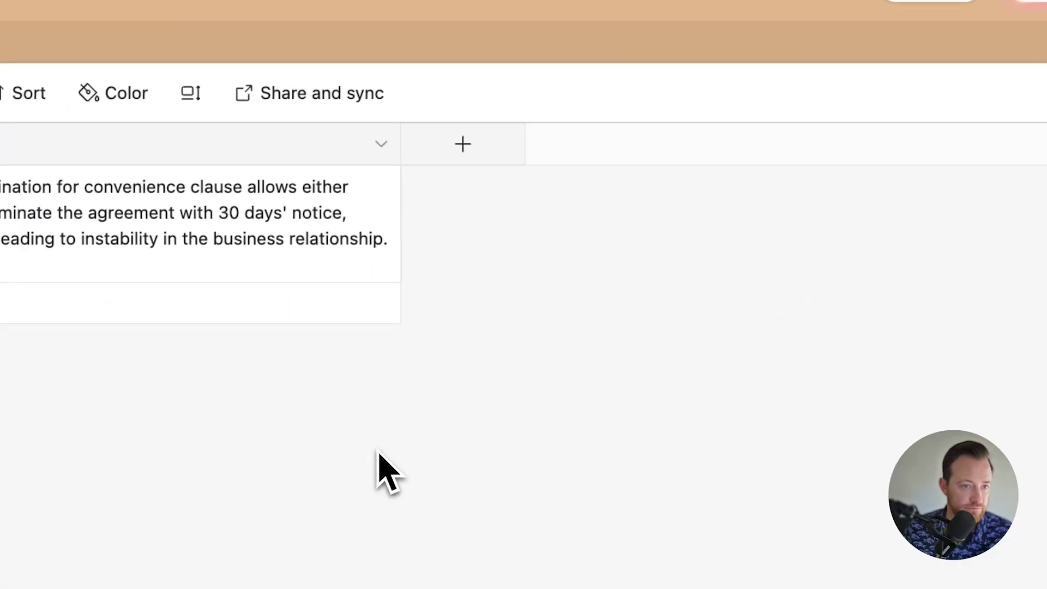
# Step: Add an AI-generated Long text field named Payments
pyautogui.click(462, 144)
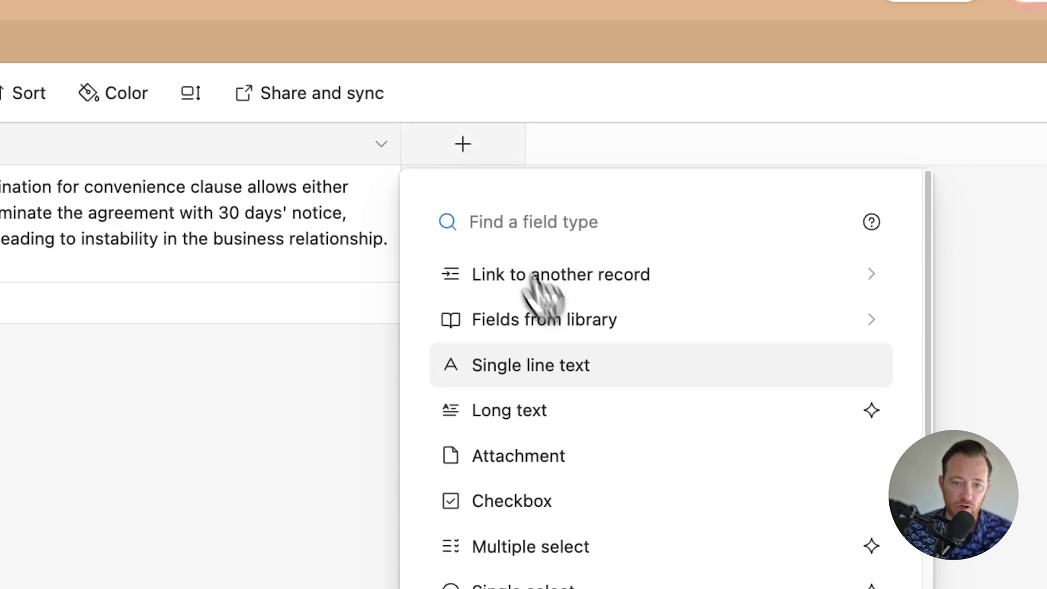
pyautogui.click(588, 414)
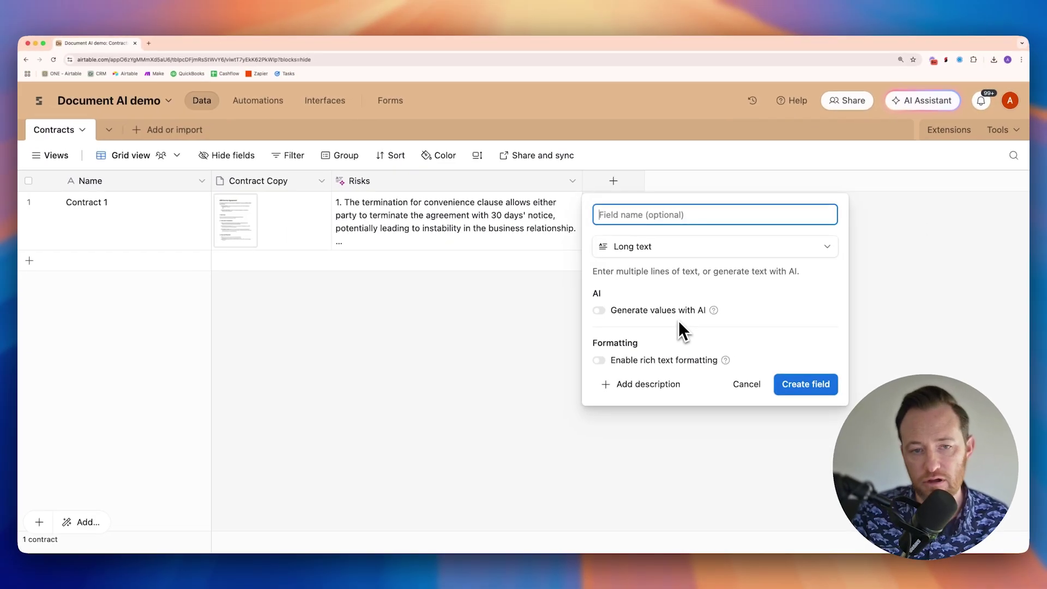
pyautogui.write('Payments')
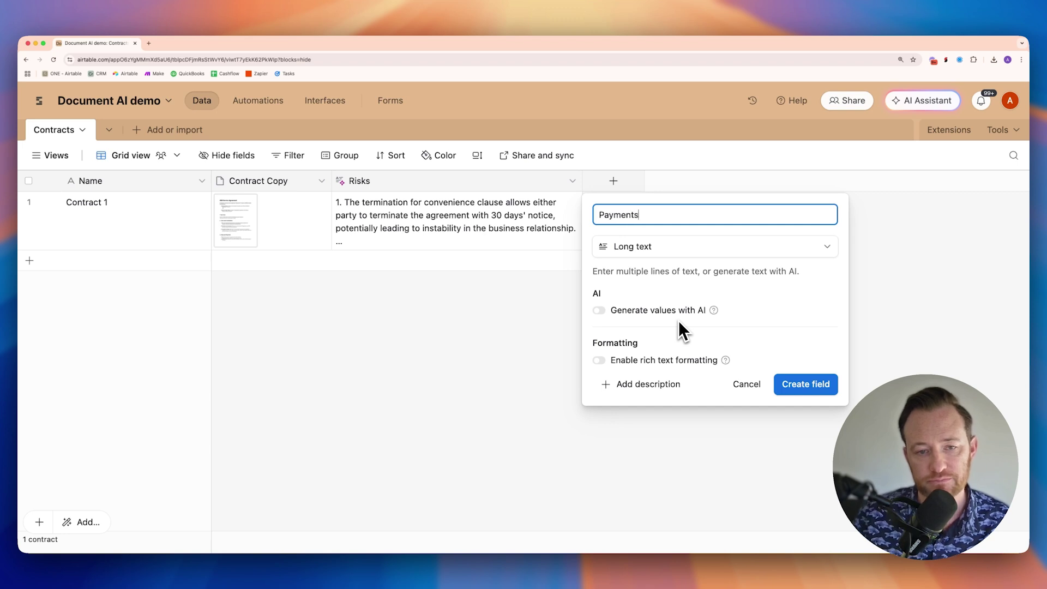
pyautogui.click(599, 310)
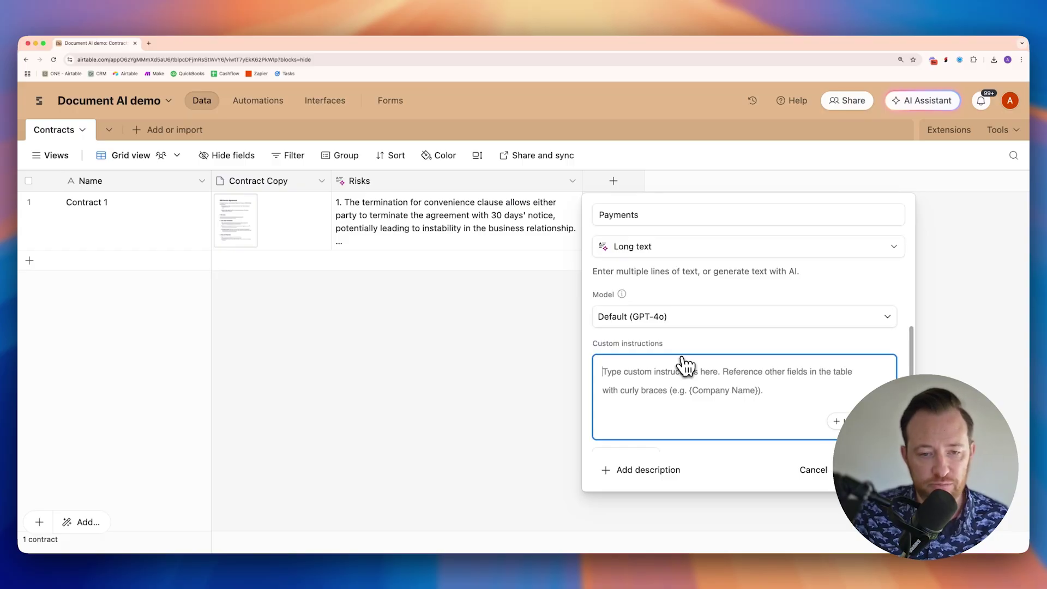
# Step: Write instructions to scan {Contract Copy} for payment information and the total payment amount
pyautogui.write('You')
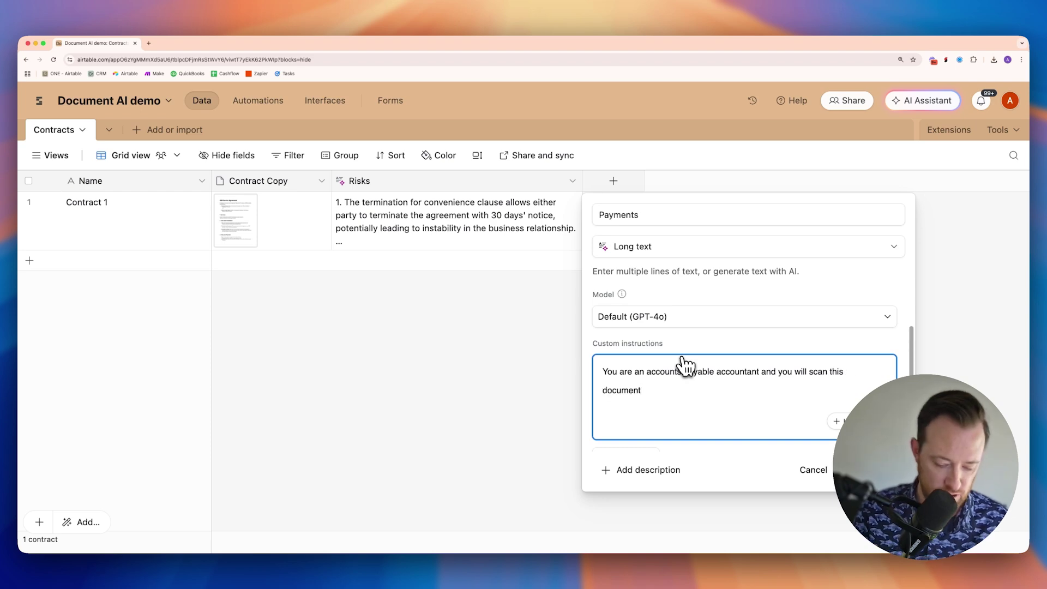
pyautogui.write('{')
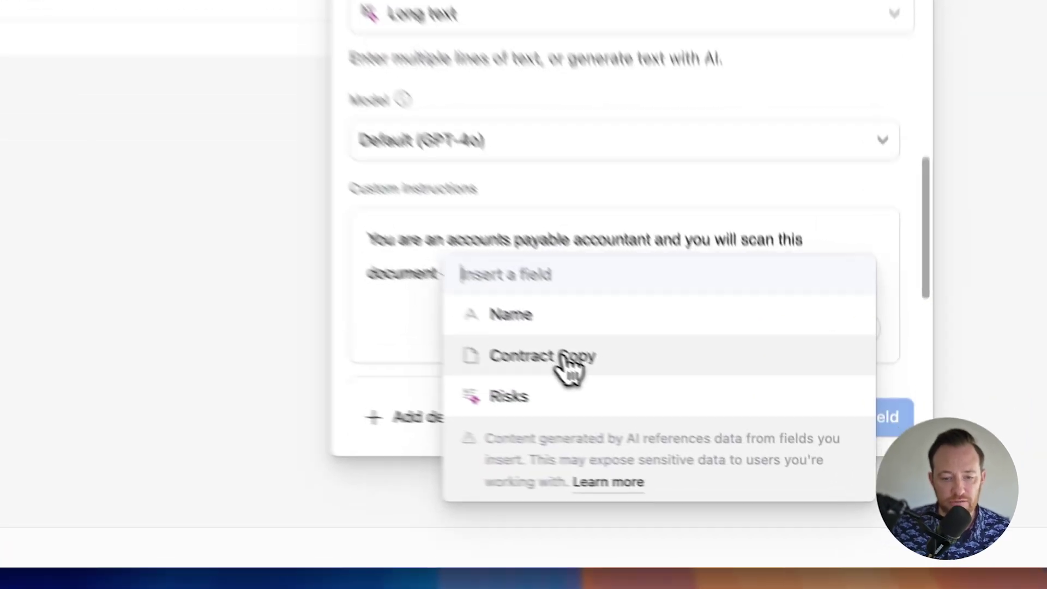
pyautogui.click(708, 439)
pyautogui.write('to find the payment informati')
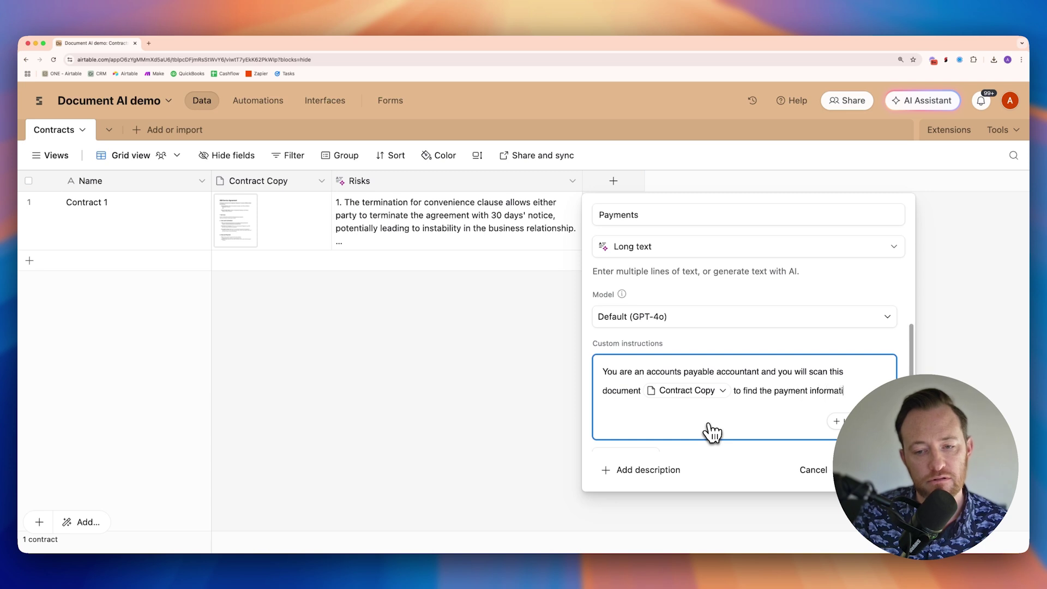
pyautogui.write('total payment amount.')
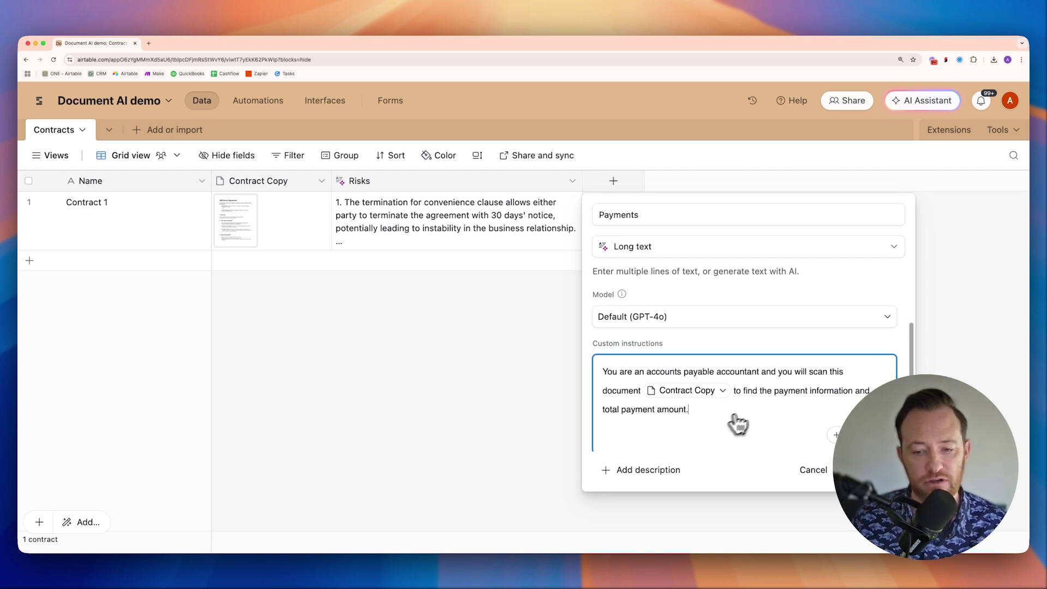
pyautogui.scroll(-1, 737, 424)
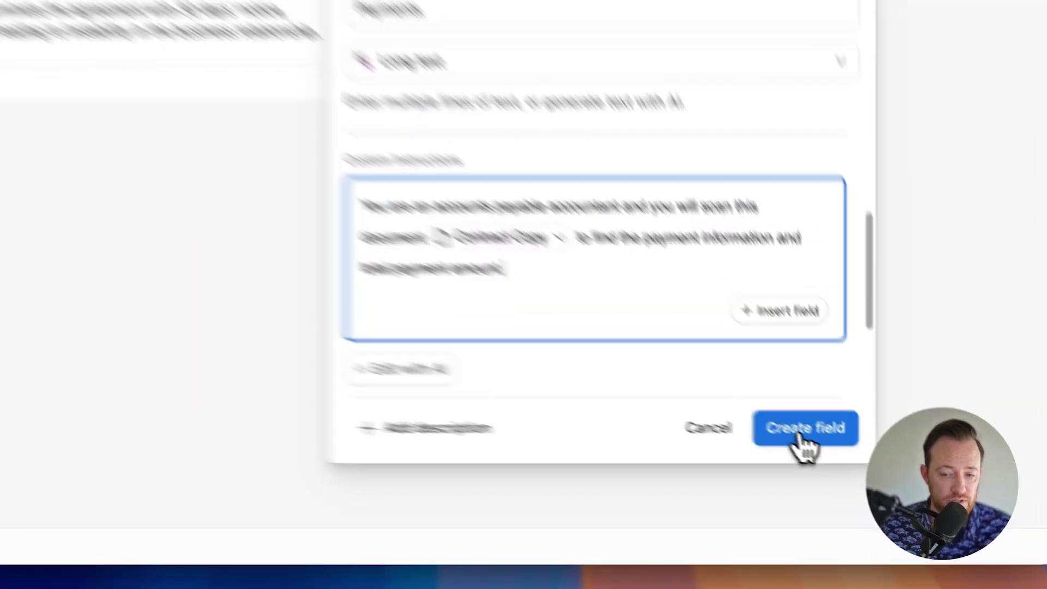
# Step: Create the Payments field and generate Contract 1's Payments value
pyautogui.click(799, 431)
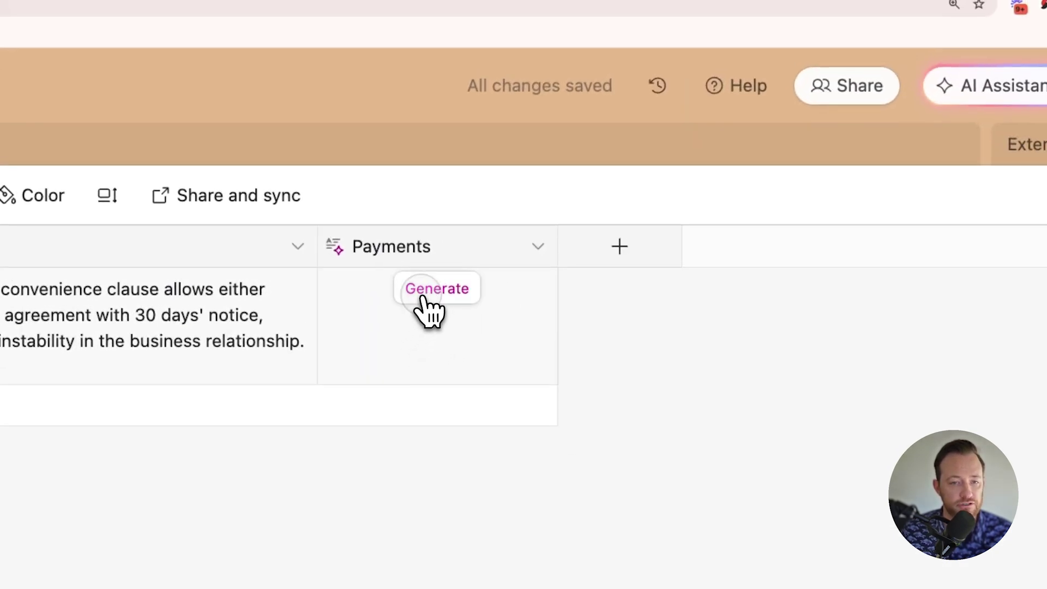
pyautogui.click(424, 298)
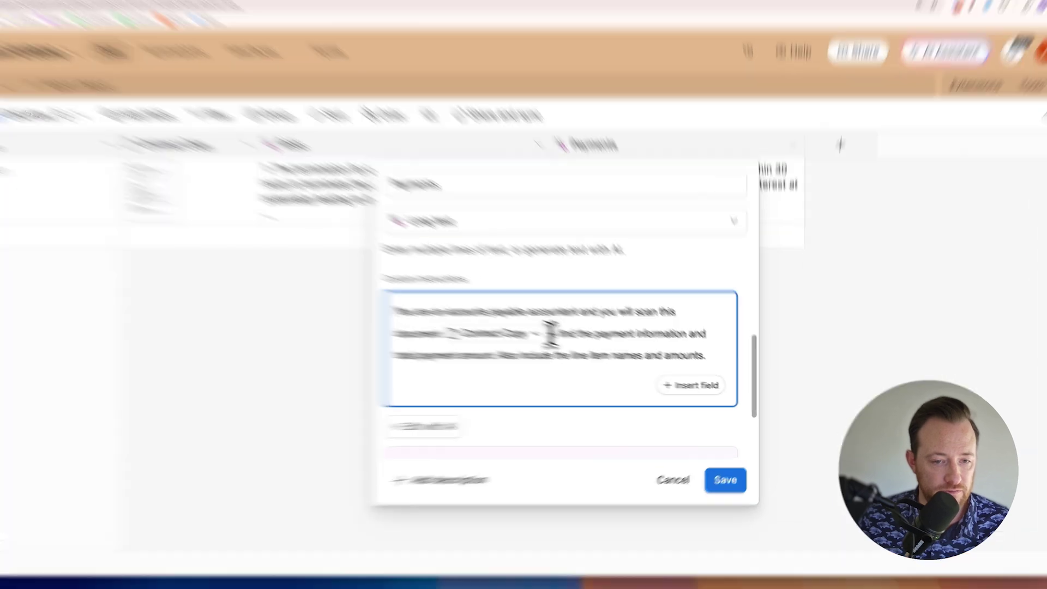
# Step: Rewrite the Payments prompt to list each item, its amount and the total as 'Item: Amount' lines, then save
pyautogui.moveTo(550, 333); pyautogui.dragTo(713, 365)
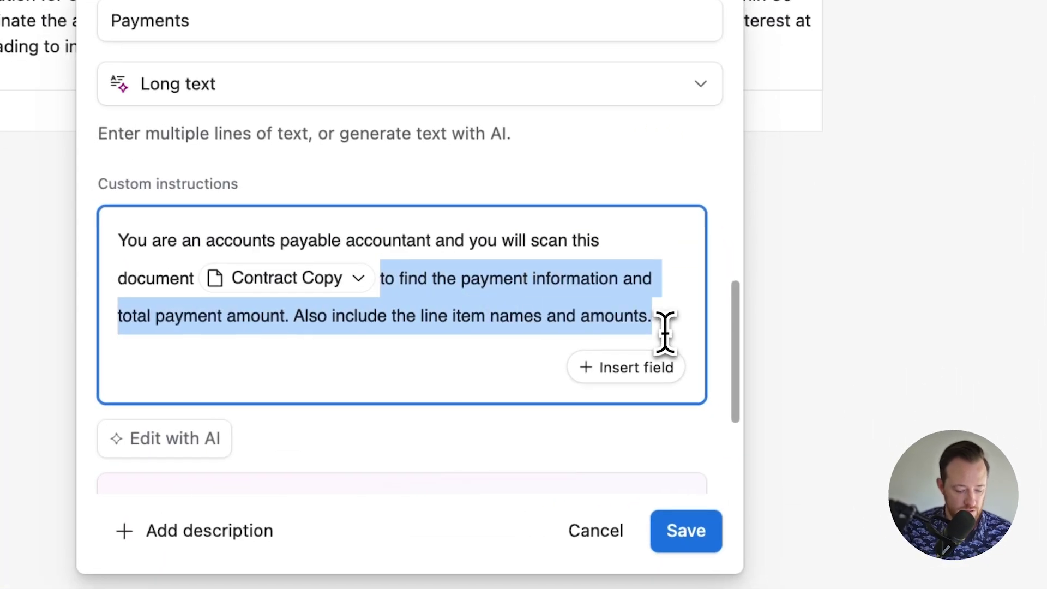
pyautogui.write('to fin')
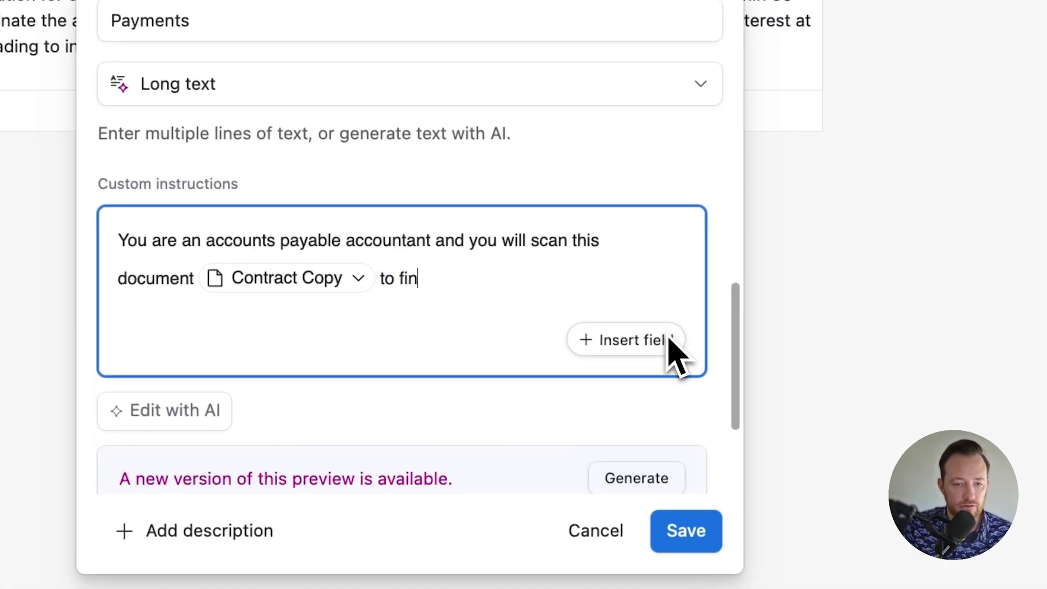
pyautogui.write('d each ite')
pyautogui.write('m and its amo')
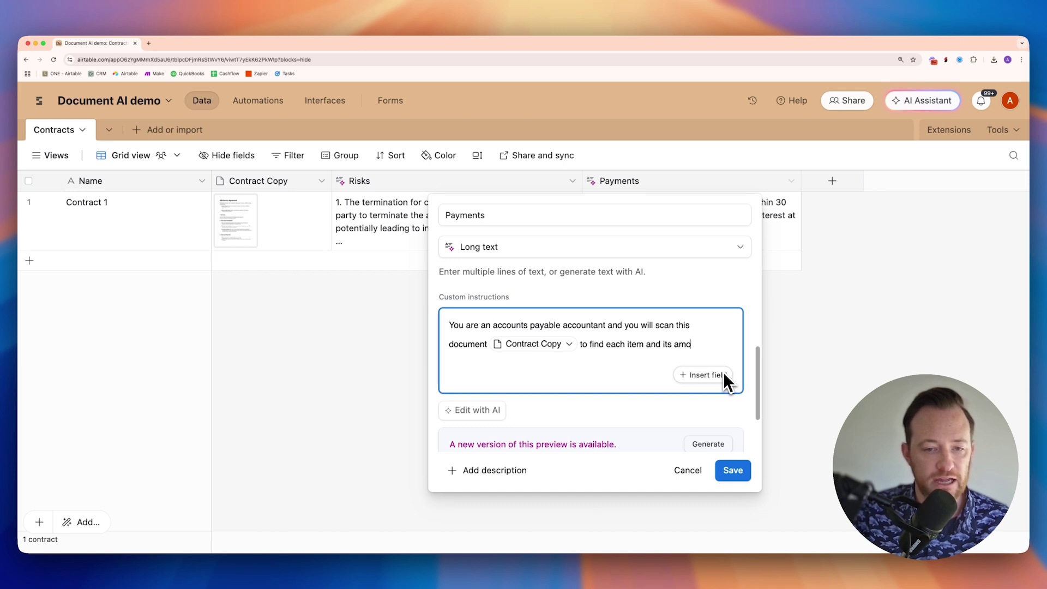
pyautogui.write('unt as we')
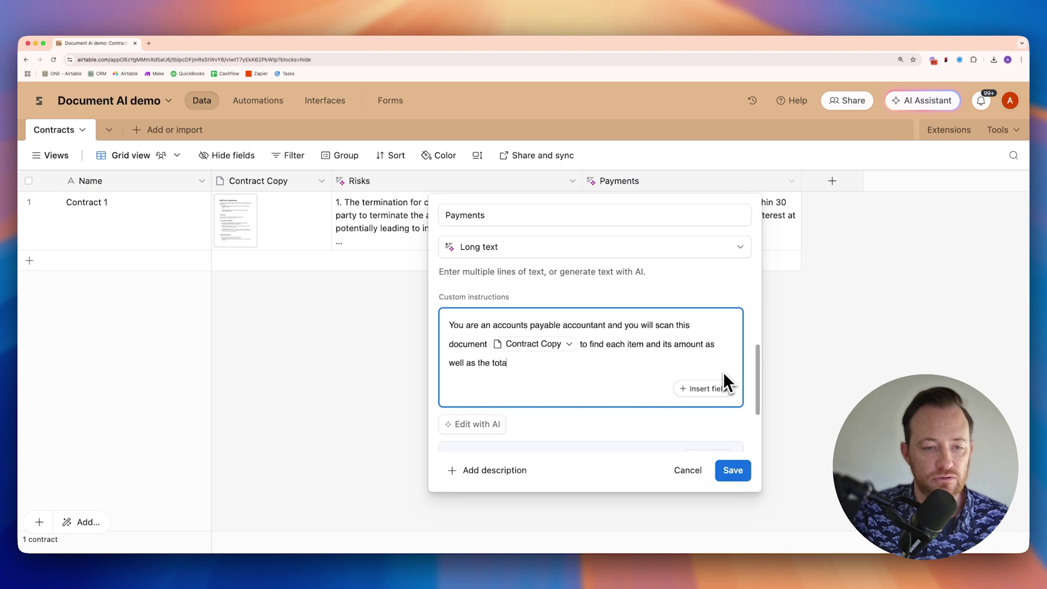
pyautogui.write('ll as the total contract amount')
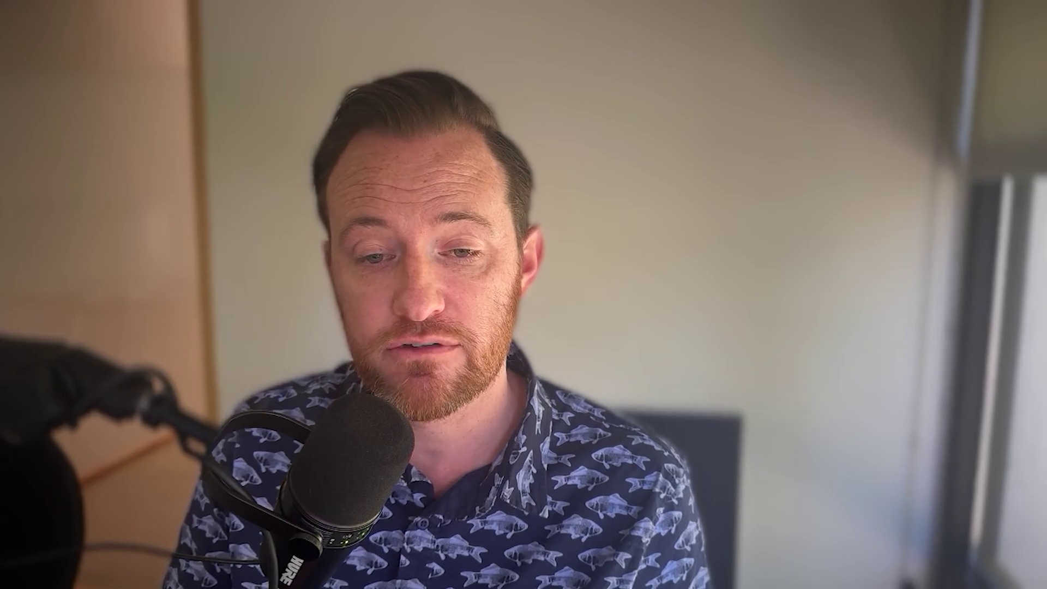
pyautogui.write('Format like th')
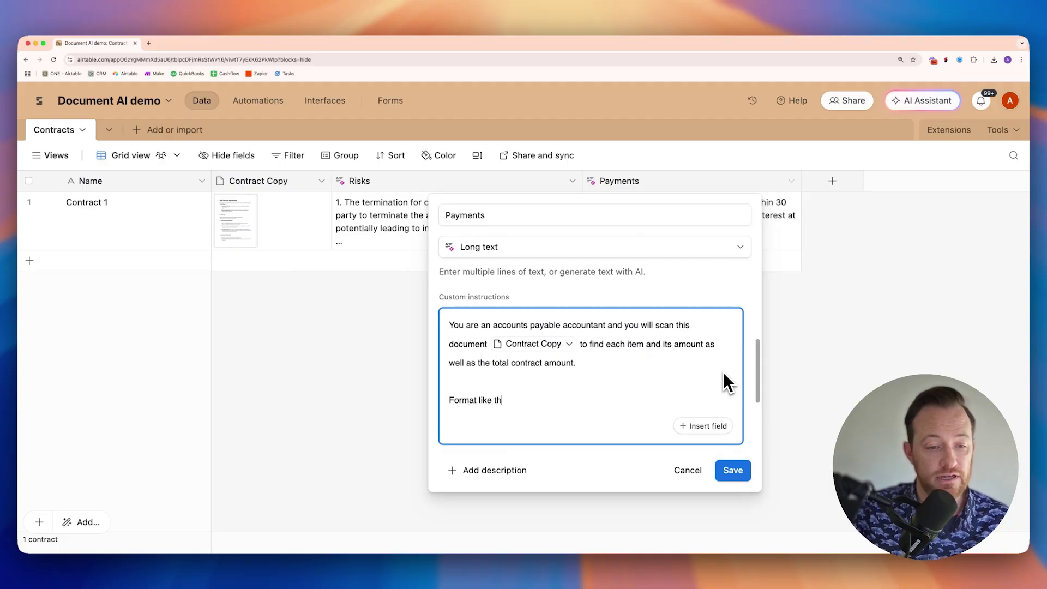
pyautogui.write('is:')
pyautogui.press('Return')
pyautogui.press('Return')
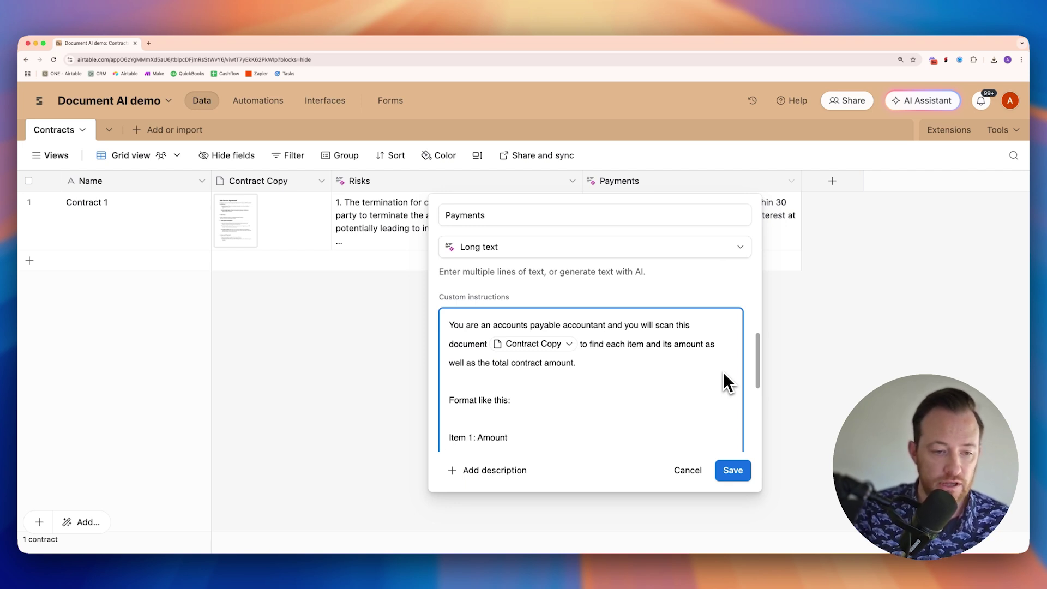
pyautogui.press('Return')
pyautogui.write('Item 2: Amount')
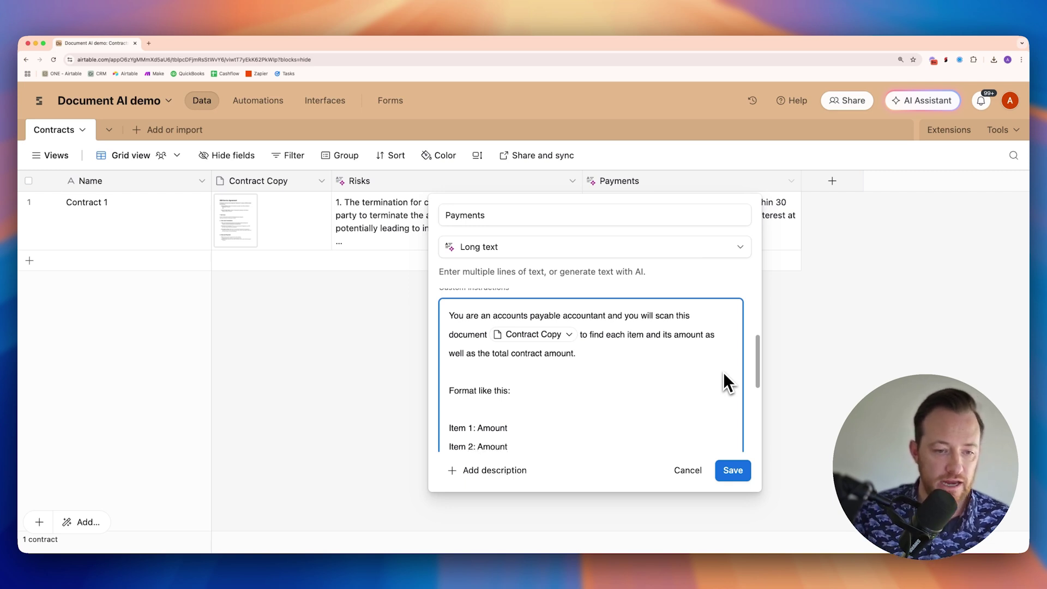
pyautogui.scroll(-4, 661, 396)
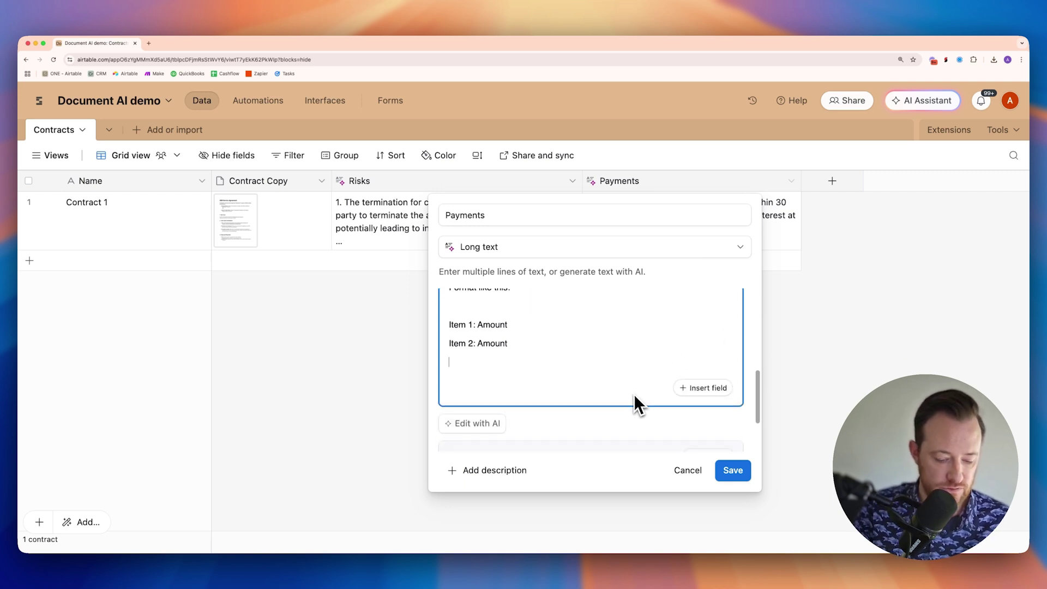
pyautogui.write(': Amount')
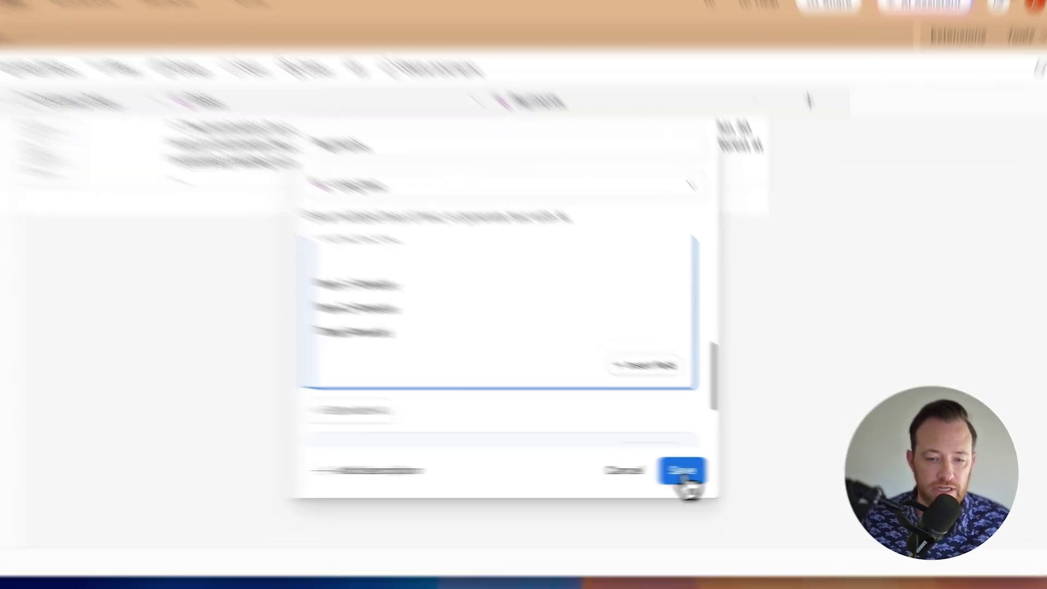
pyautogui.click(732, 470)
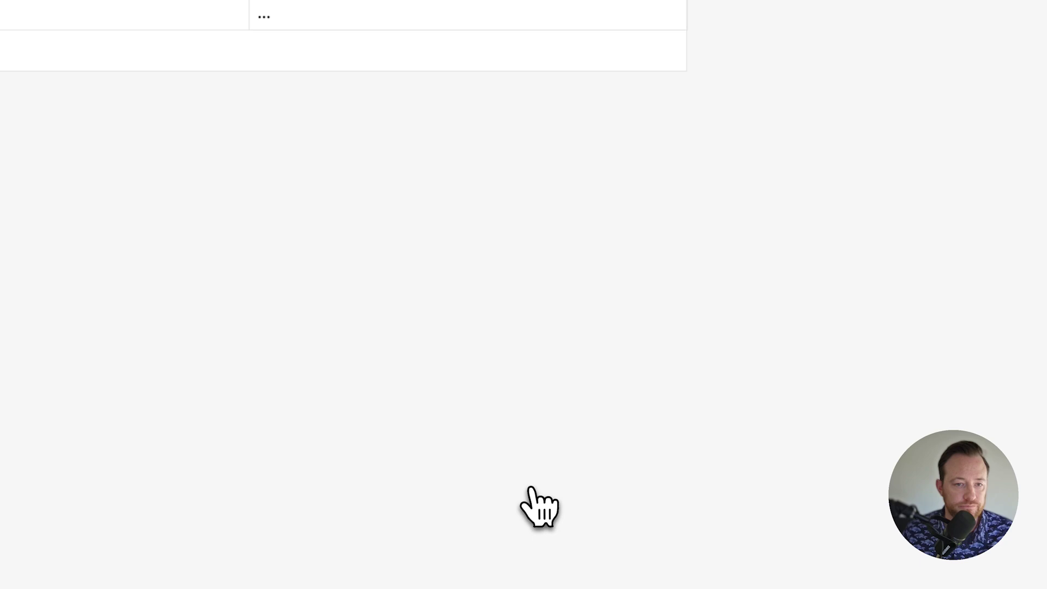
# Step: Regenerate Contract 1's Payments to 'Item A: 8000, Item B: 8000, Total: 16000' and view its cited ExampleContract (2).pdf source
pyautogui.click(575, 194)
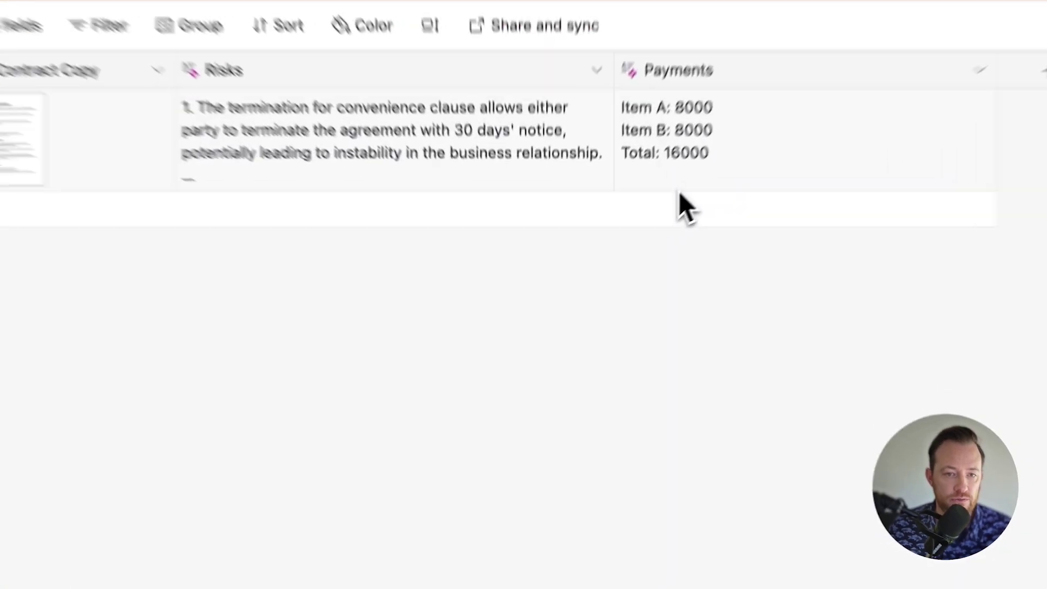
pyautogui.click(622, 240)
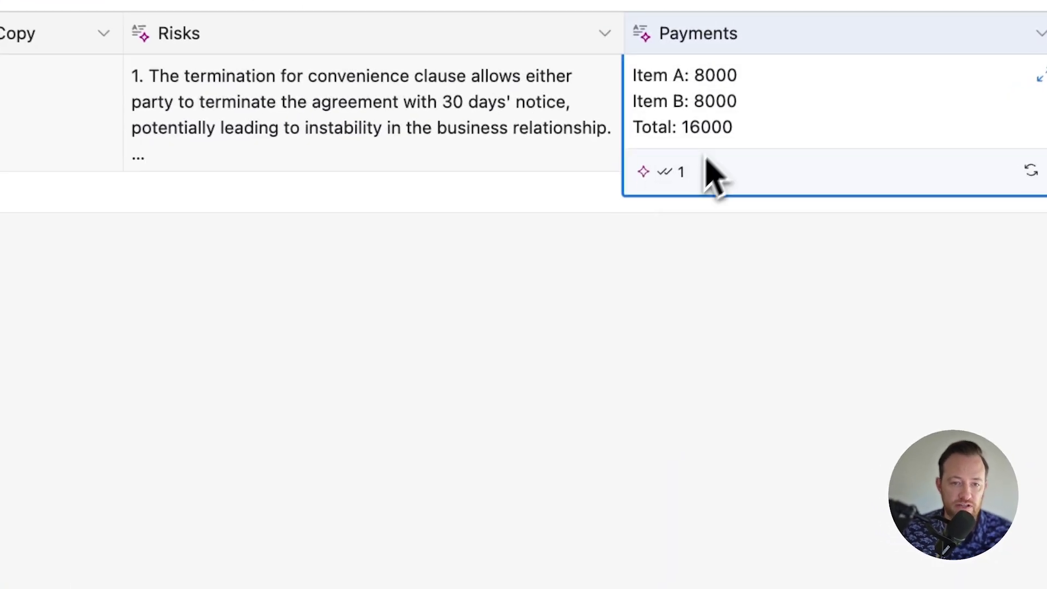
pyautogui.click(678, 173)
pyautogui.click(746, 294)
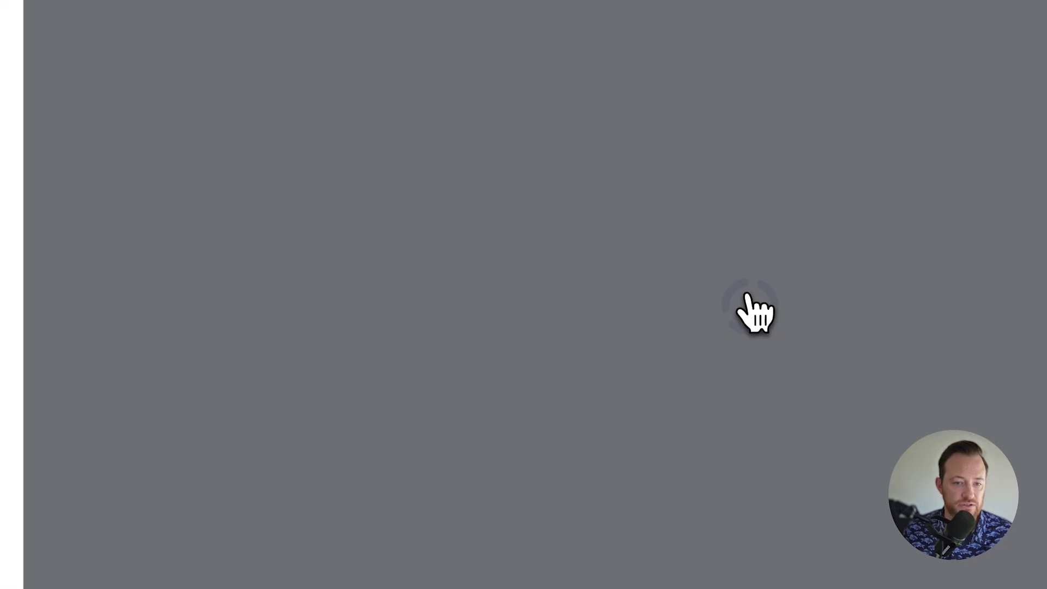